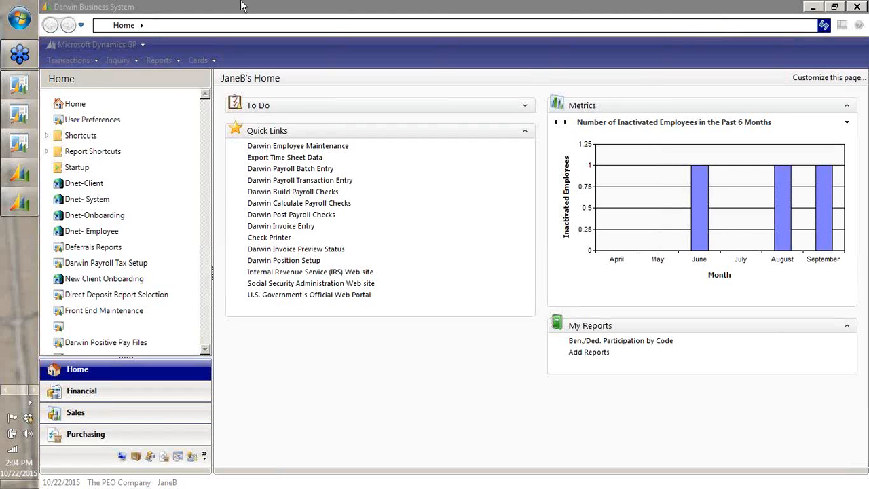
- Open the Company Setup for The PEO Company and bring up its ACA Setup
click(125, 43)
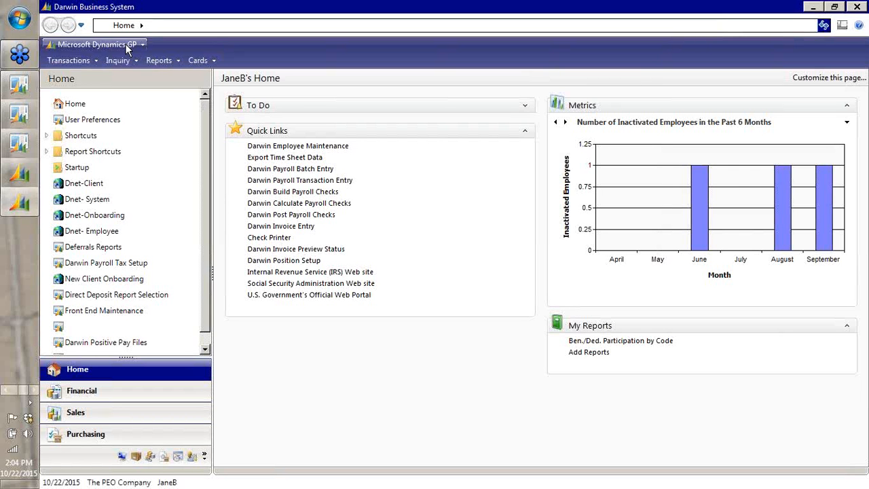
click(125, 44)
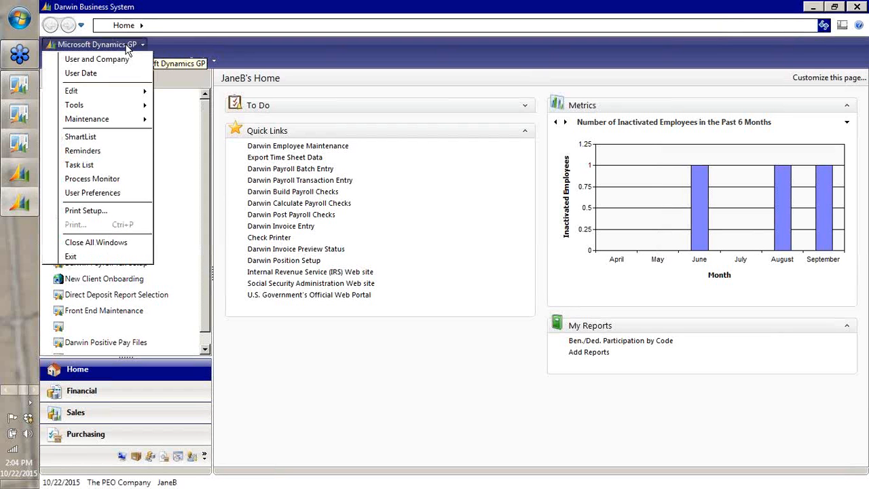
mouse_move(118, 102)
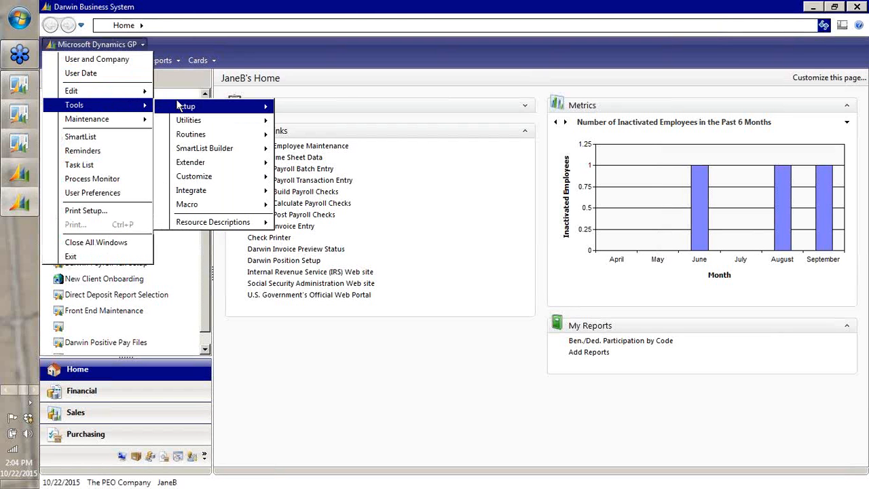
mouse_move(178, 106)
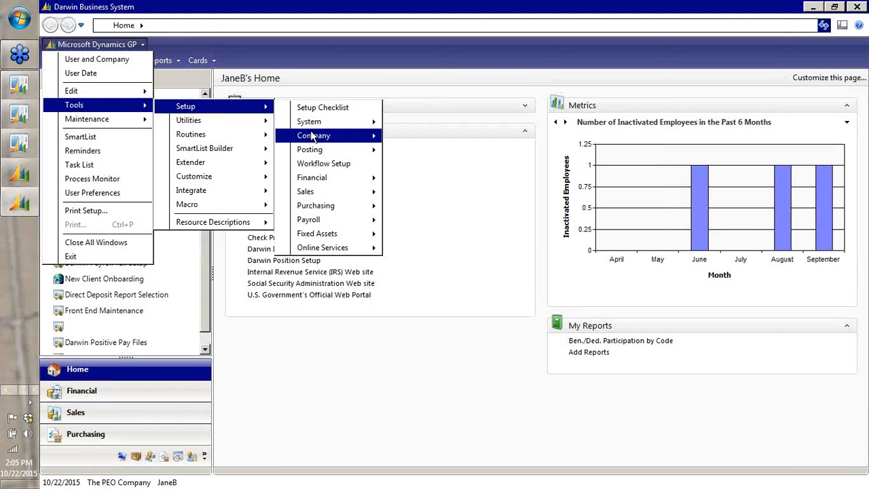
mouse_move(315, 140)
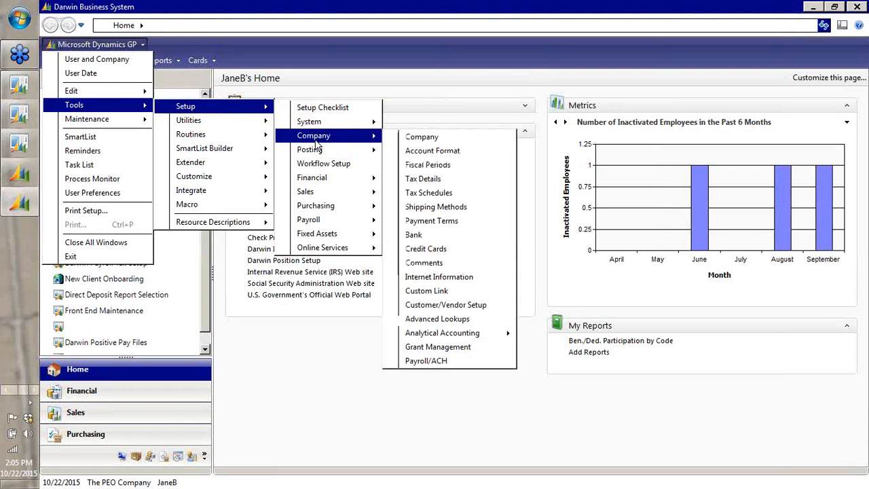
click(432, 136)
click(305, 355)
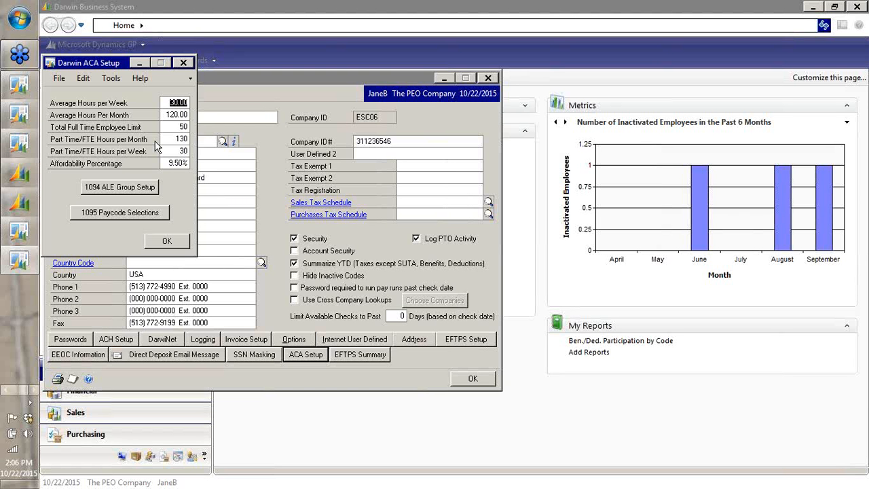
- In the 1094 ALE Group Setup, load the existing group identified by a first name and delete it
click(141, 192)
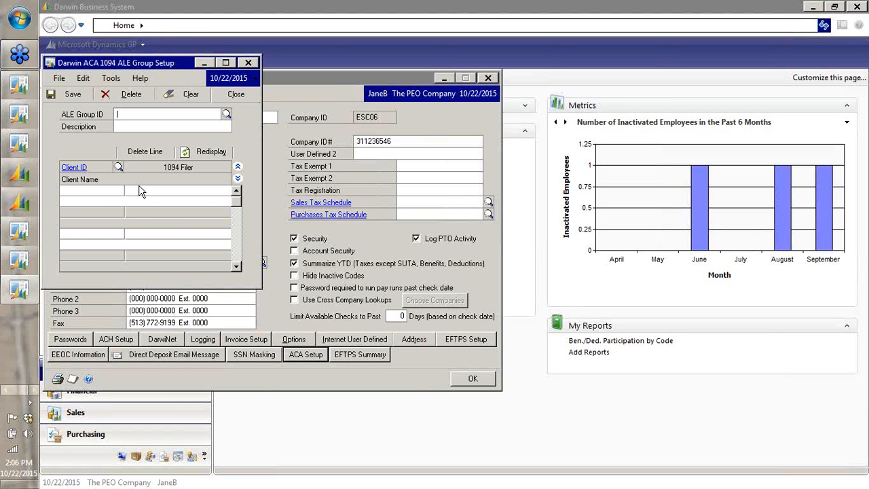
text(Jane)
key(Tab)
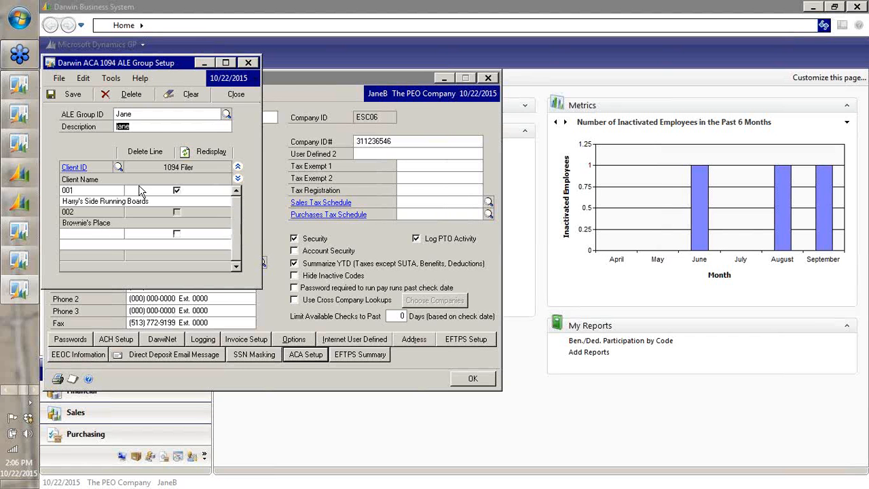
click(126, 95)
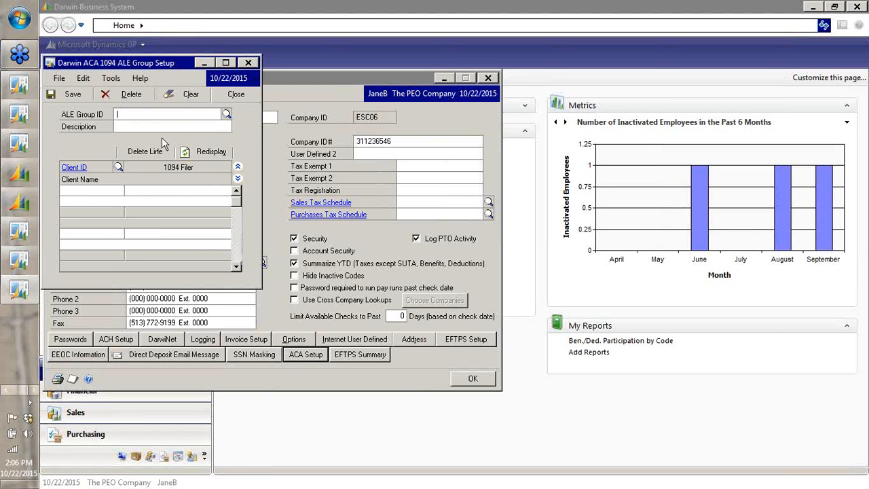
- Create a new ALE group, entering the same first name as its group ID and description
text(Jane)
key(Tab)
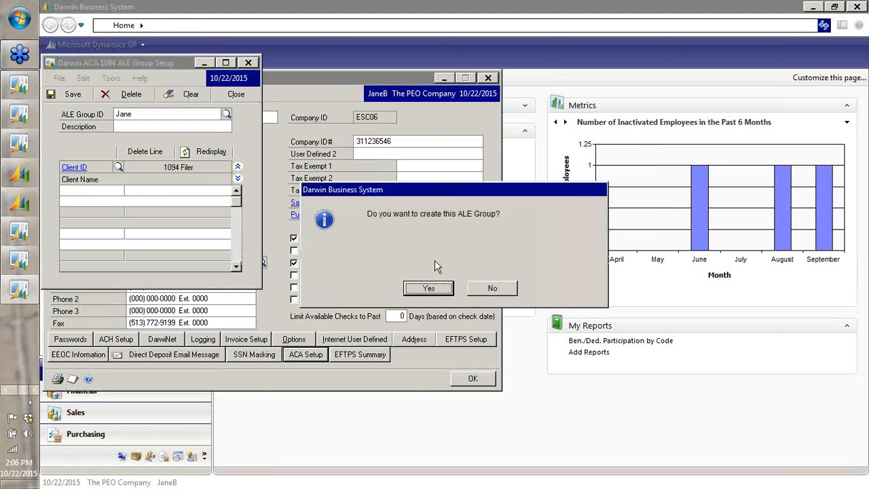
click(445, 290)
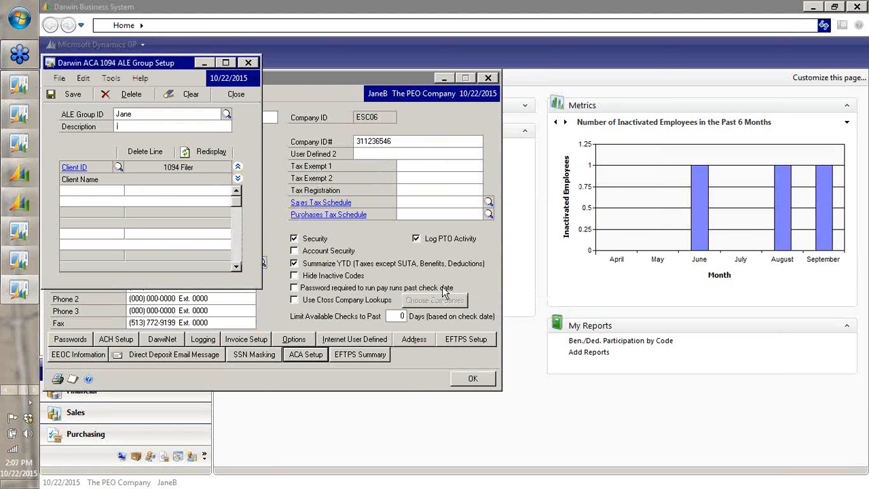
text(Jane)
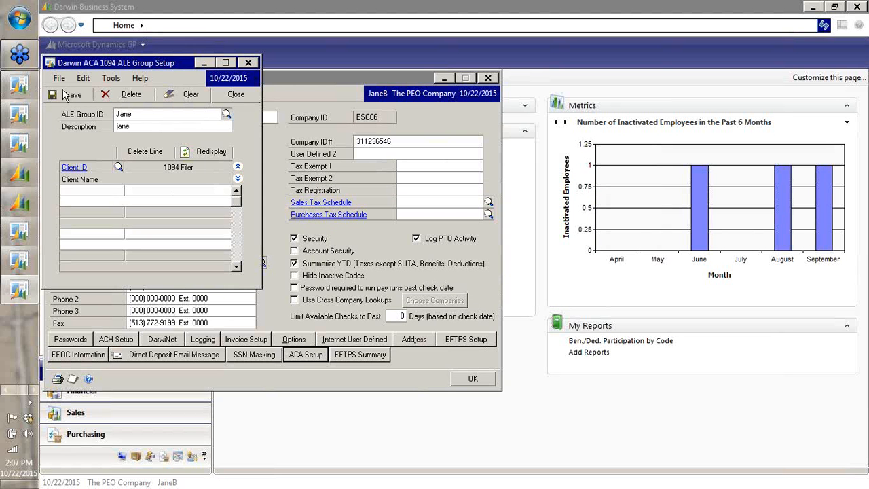
- Add clients 001 Harry's Side Running Boards and 002 Brownie's Place to the ALE group
click(117, 167)
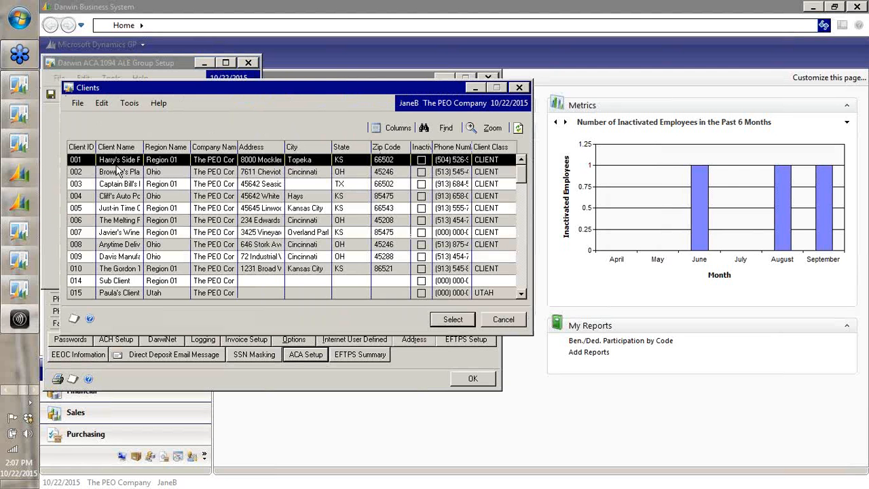
click(444, 319)
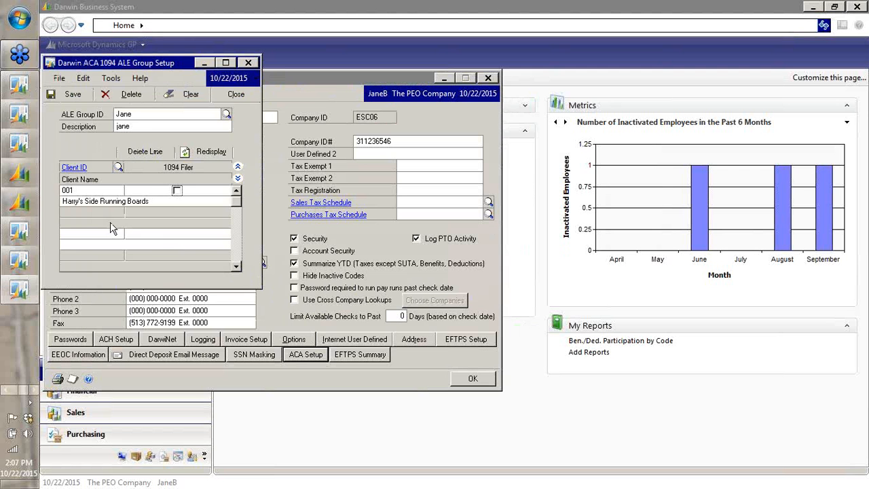
click(118, 167)
click(122, 176)
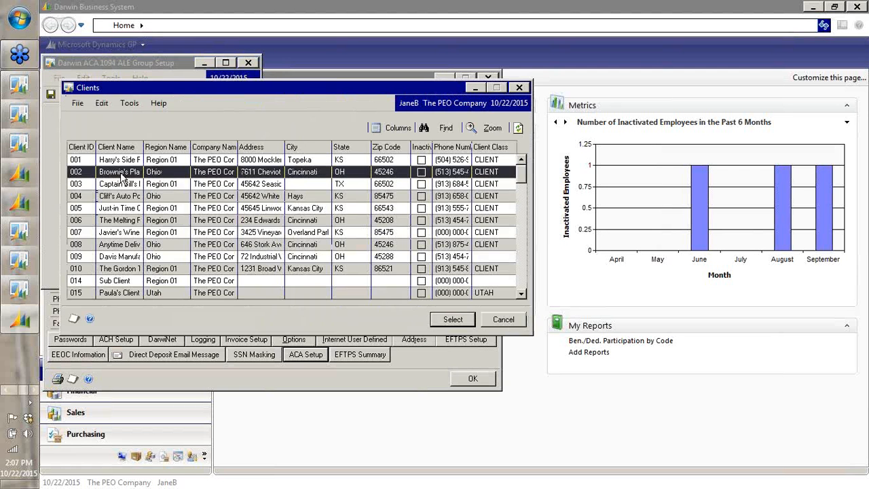
click(438, 318)
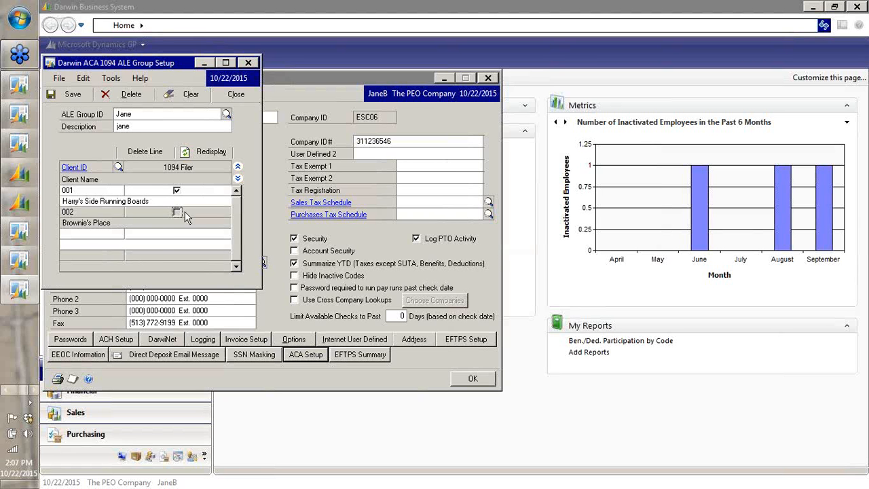
- Designate the 1094 filer among clients 001 and 002 and close the ALE group setup
click(179, 212)
click(176, 192)
click(237, 95)
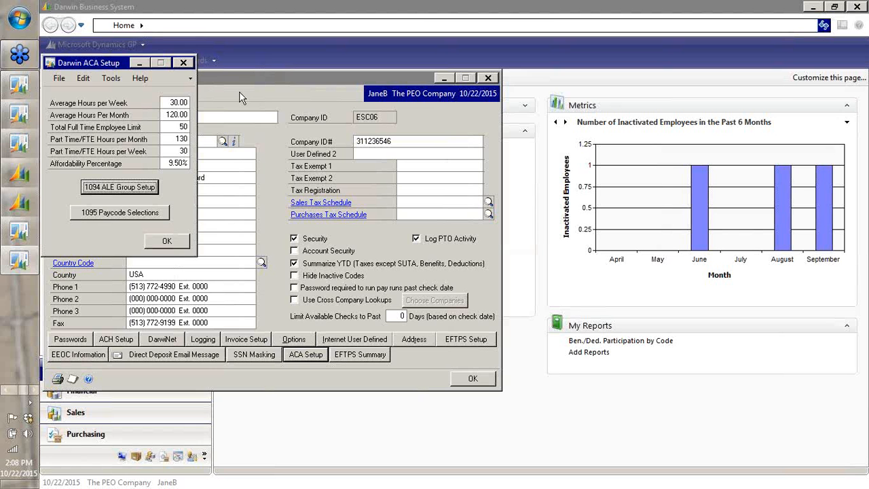
- Review the company's 1095 paycode selections, then close the ACA Setup and Company Setup
click(119, 213)
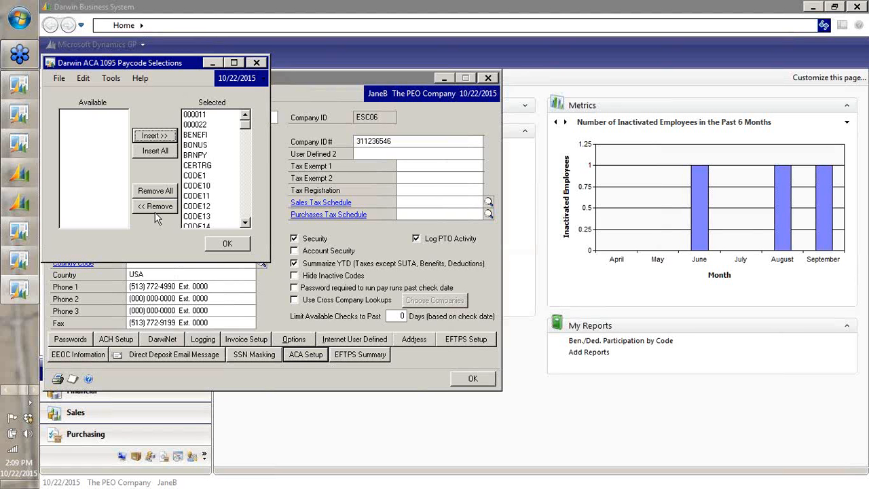
click(155, 207)
click(219, 248)
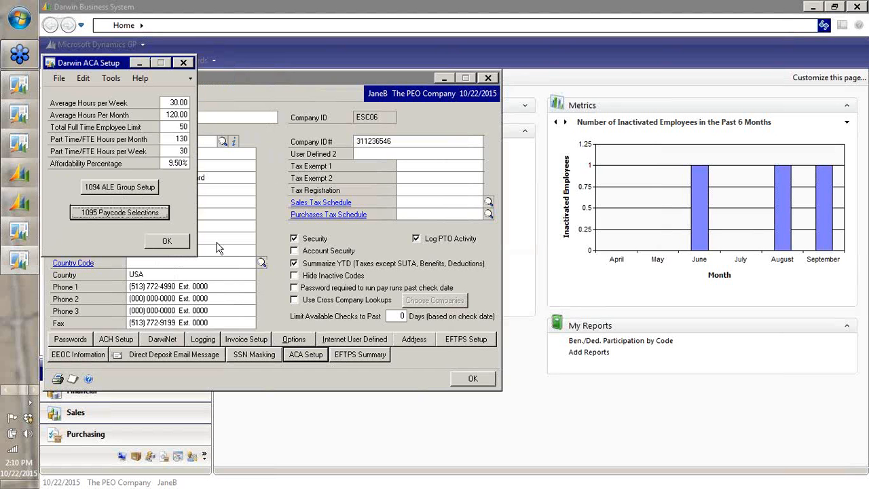
click(166, 240)
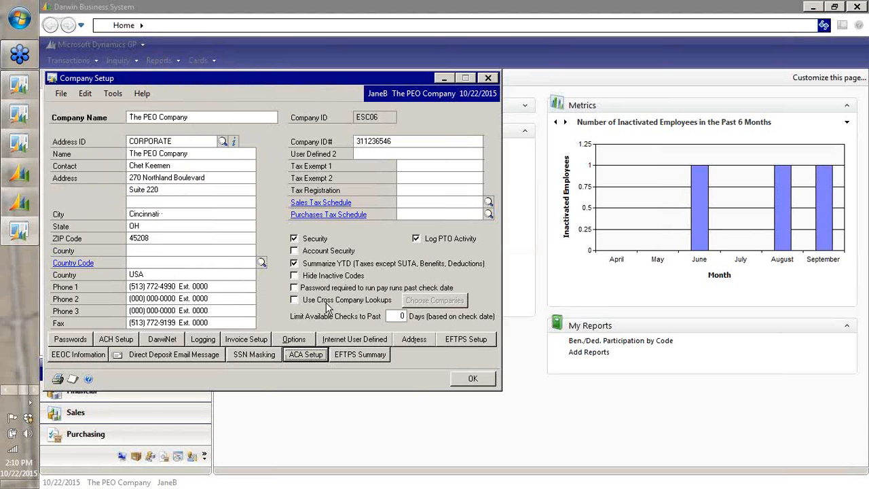
click(460, 380)
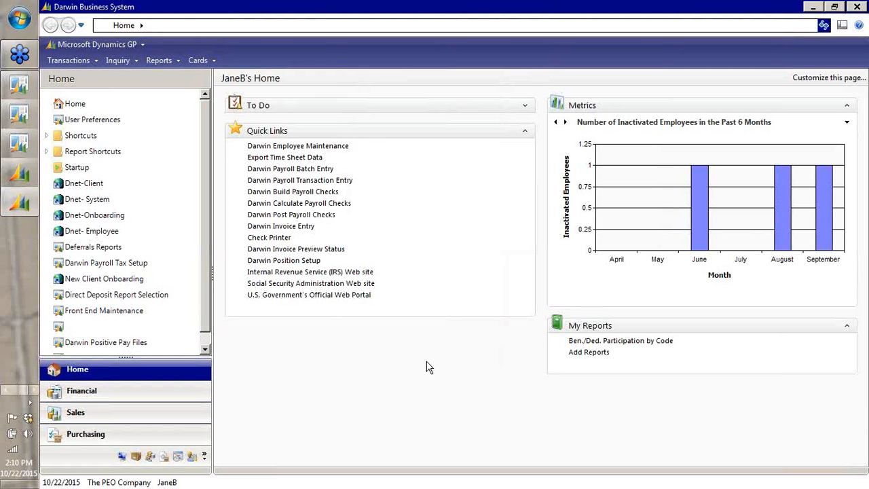
- Open the sales client record for client ID ACU in Client Maintenance
click(197, 60)
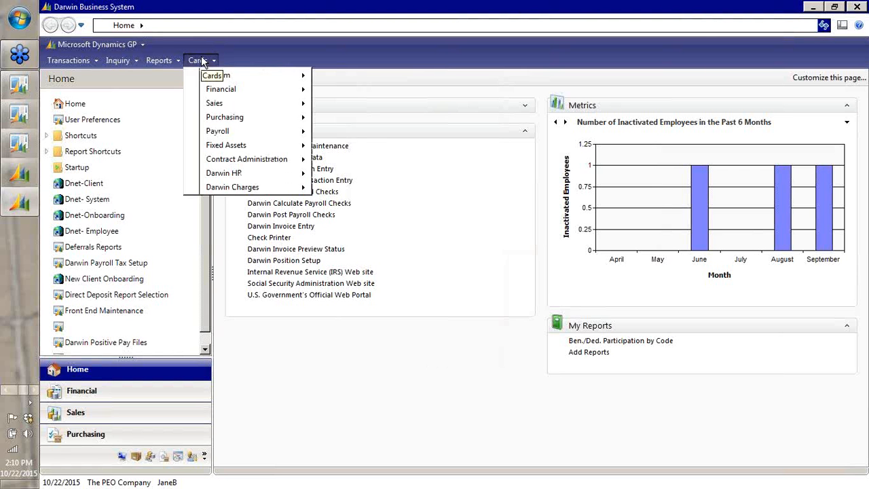
mouse_move(246, 107)
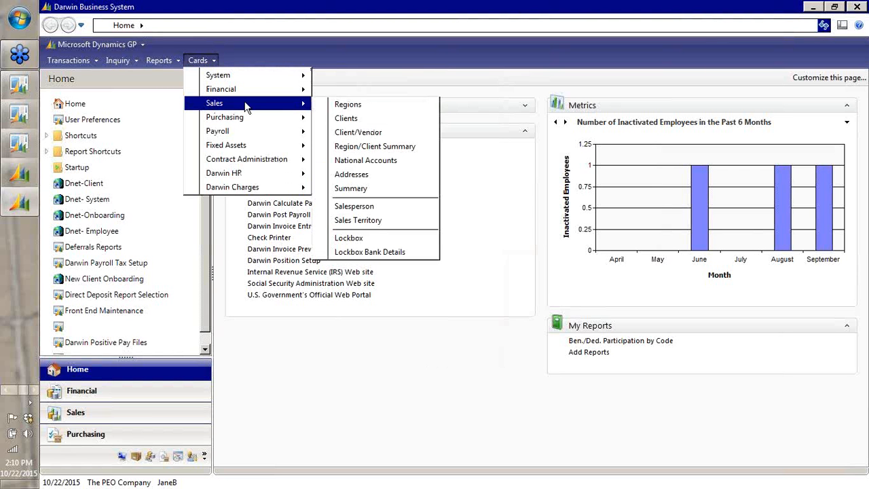
click(365, 121)
text(ACU)
key(Tab)
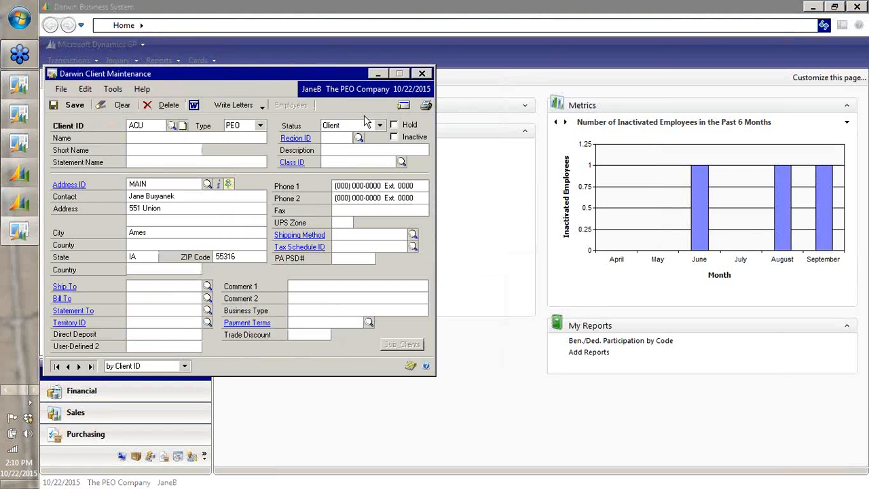
- Open the client's second listed employee and display that employee's ACA Setup
click(297, 105)
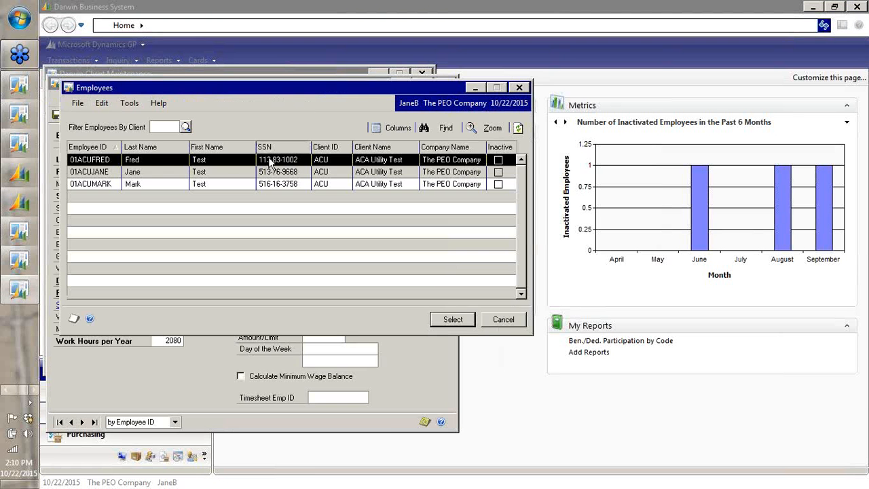
click(256, 173)
click(445, 319)
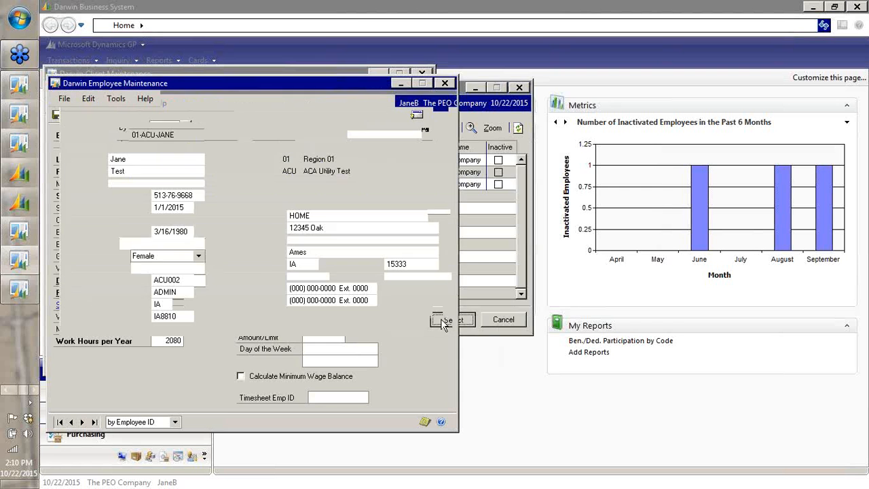
click(417, 115)
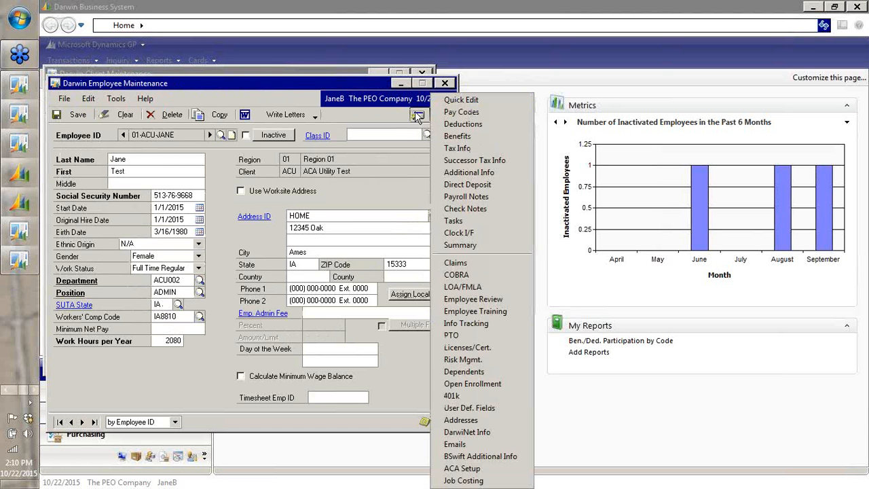
click(465, 470)
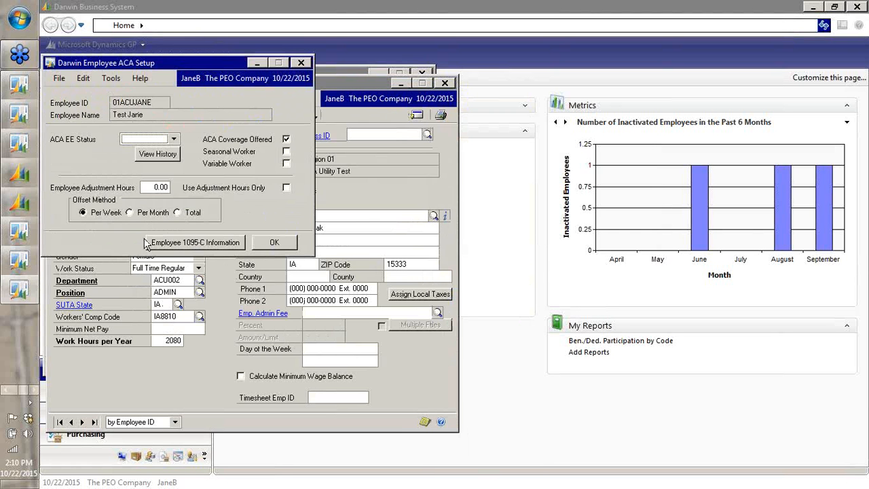
- Review the employee's monthly 1095-C information, then close the employee ACA and maintenance windows
click(228, 245)
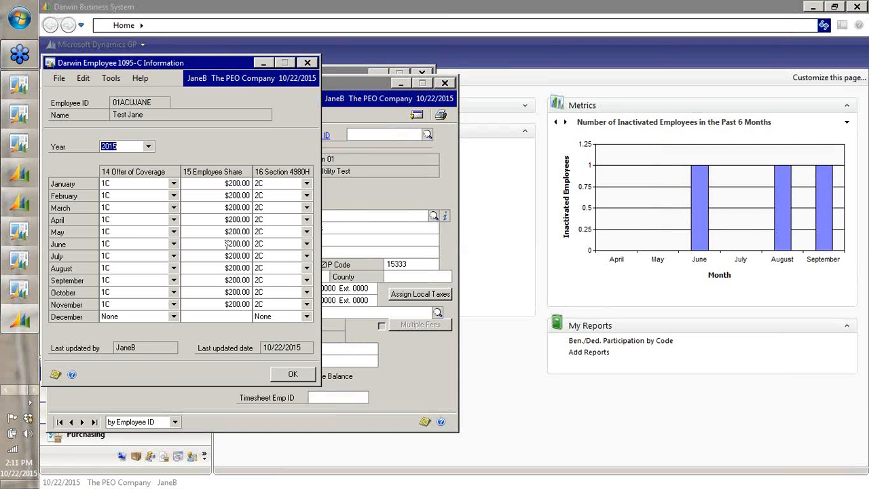
click(292, 377)
click(288, 243)
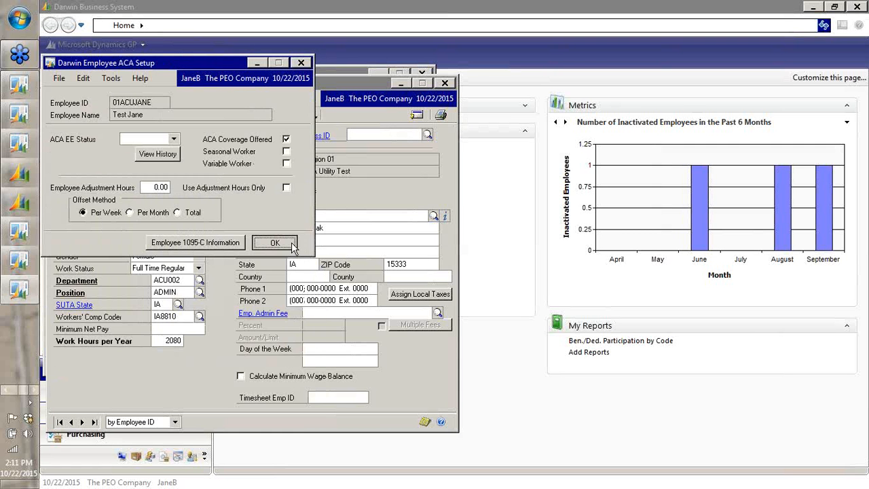
click(445, 82)
- Open the ACA Setup for client ACU with its 1094/1095 Setup and arrange both windows side by side
click(404, 105)
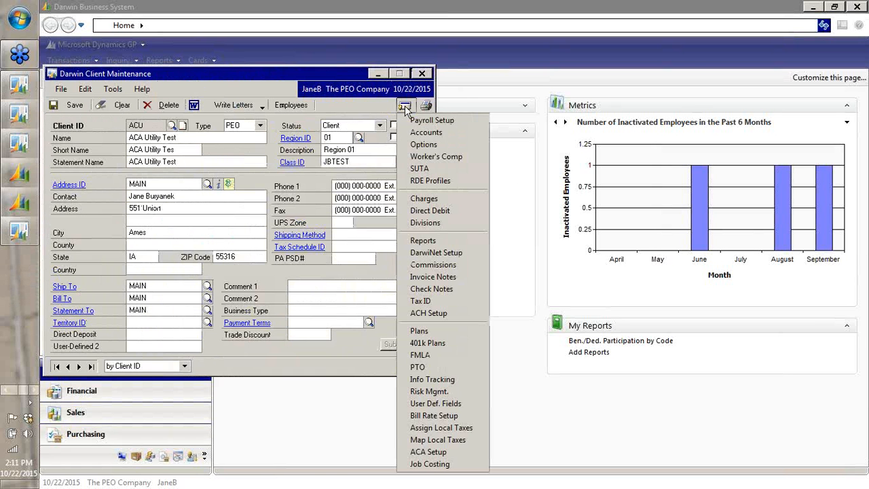
click(473, 453)
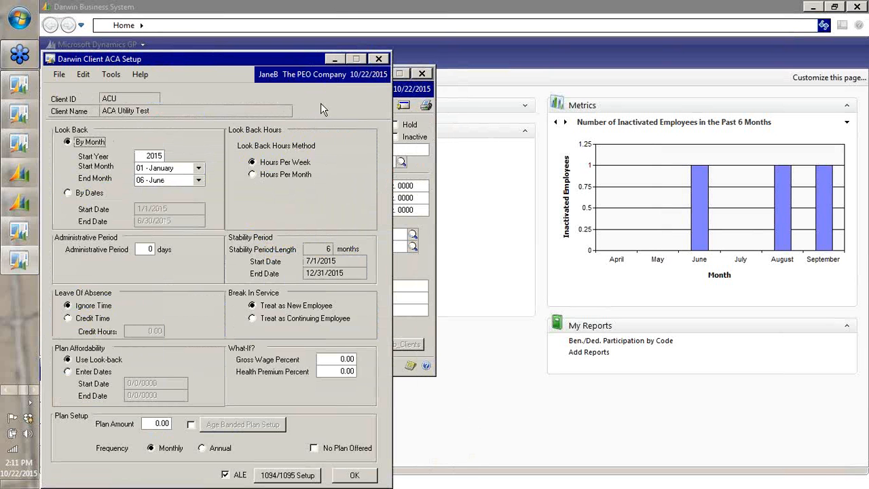
drag(295, 63, 347, 25)
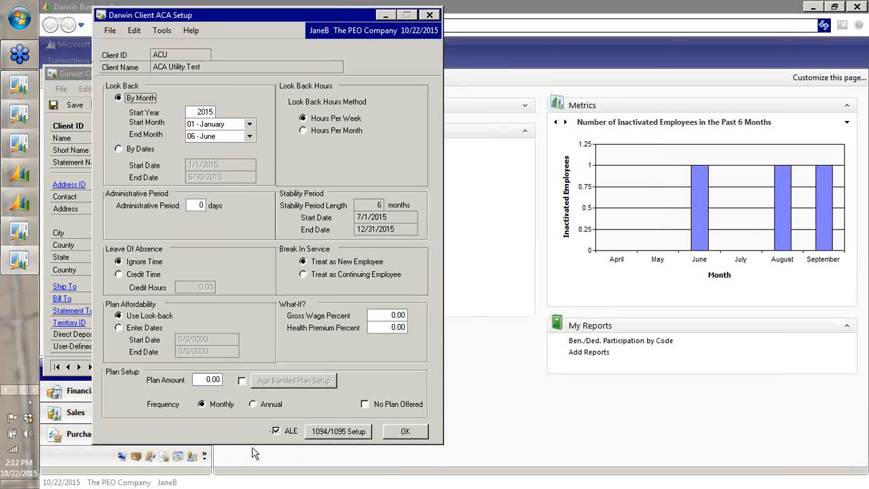
click(338, 431)
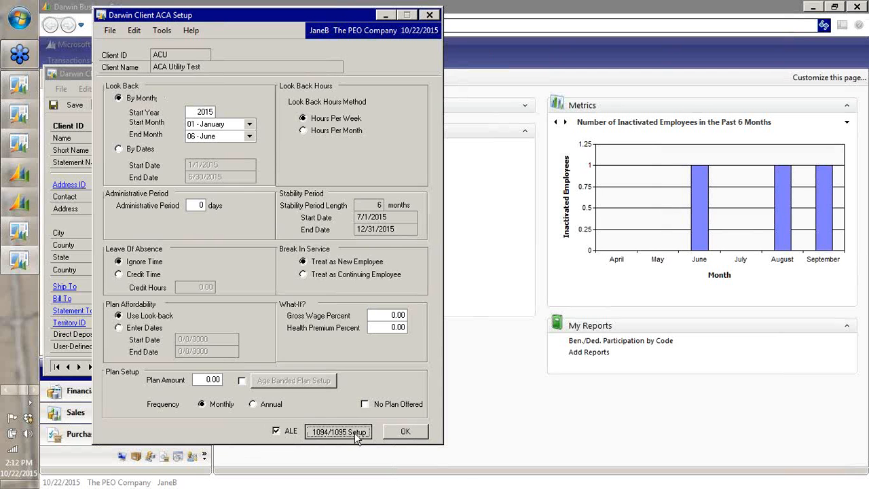
drag(325, 68, 691, 75)
drag(287, 17, 244, 19)
drag(576, 70, 553, 64)
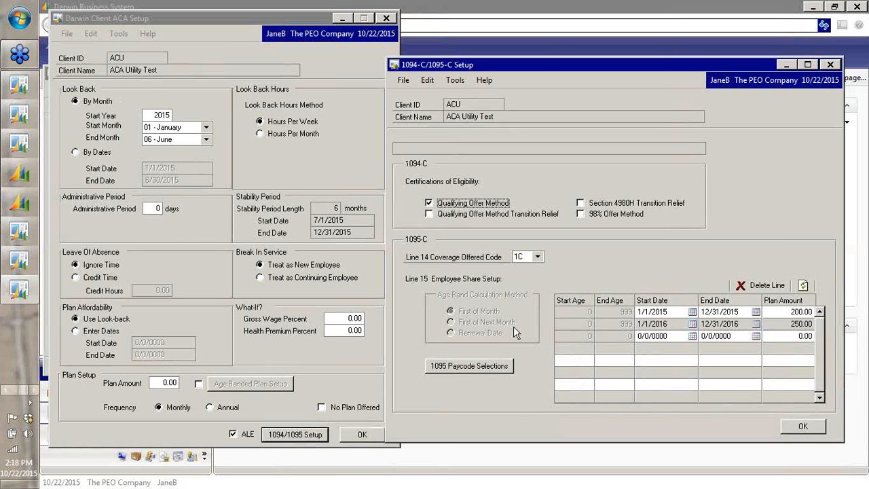
- View the 1095 paycode selections for client ACU, then close its ACA setup windows and minimize the client record
click(482, 368)
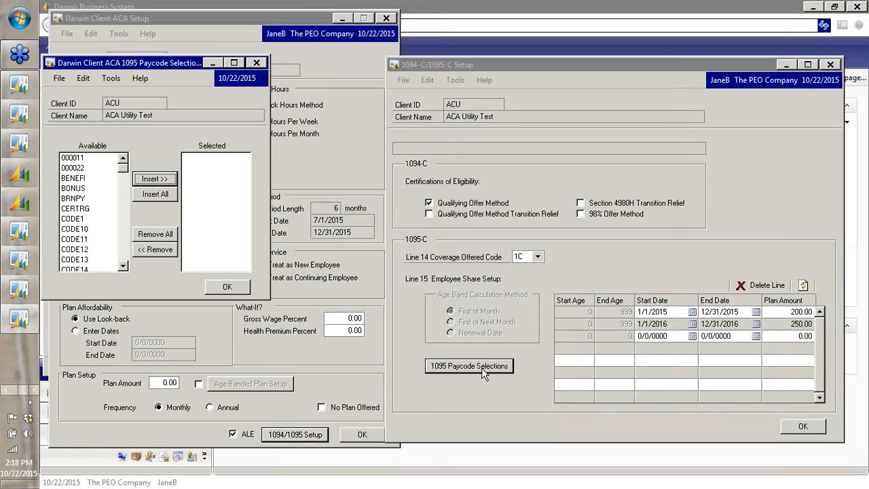
click(228, 287)
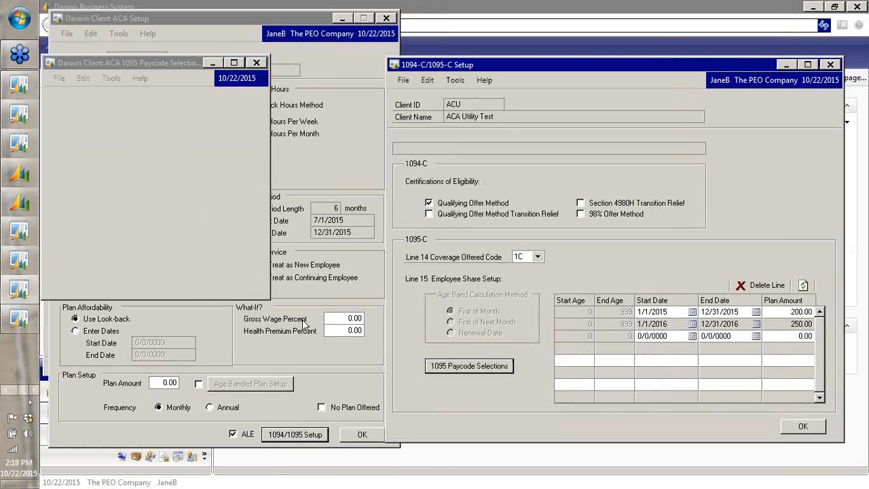
click(804, 426)
click(376, 434)
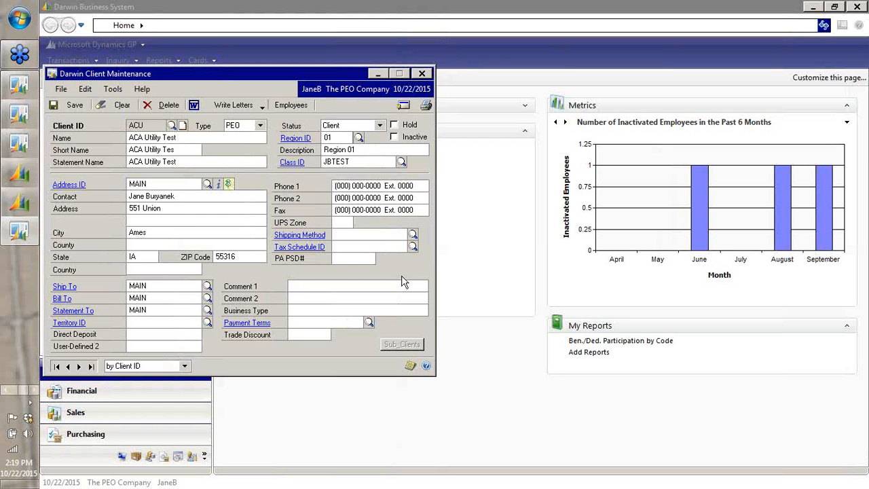
click(377, 73)
- Look up benefit code ACA in the payroll Benefit Setup, review its settings, and close the window
click(92, 42)
mouse_move(78, 105)
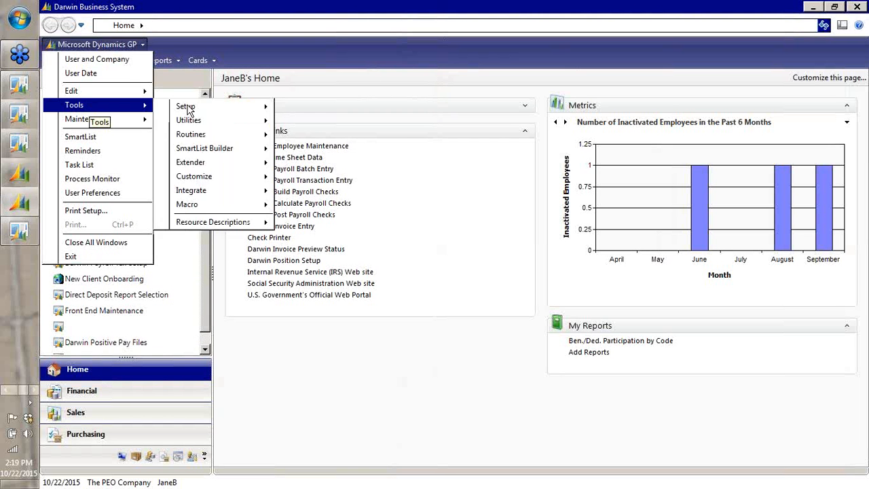
mouse_move(190, 109)
mouse_move(329, 222)
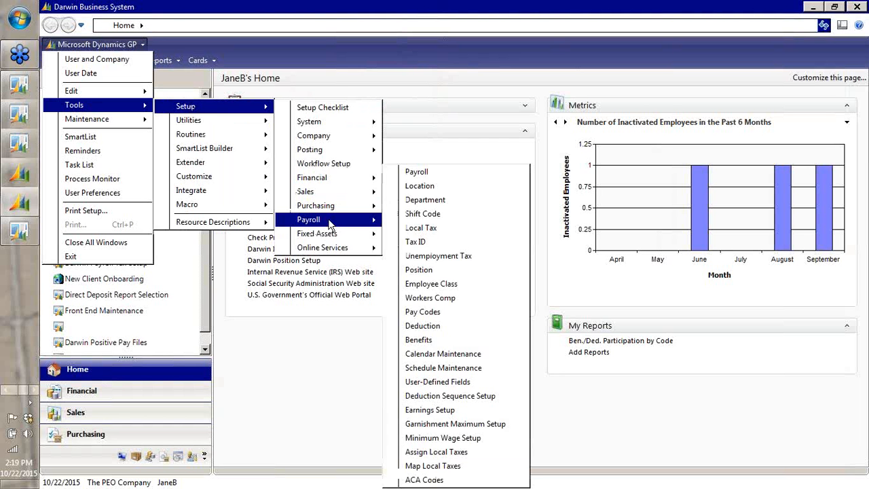
click(434, 340)
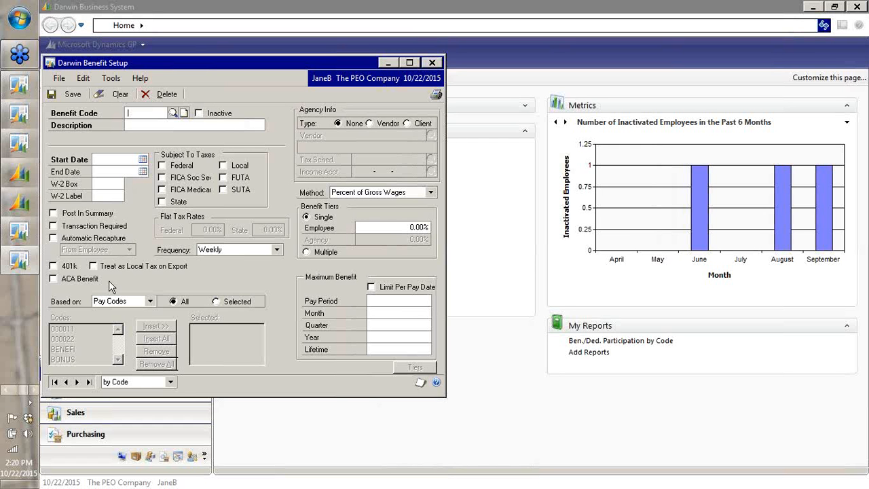
text(ACA)
key(Tab)
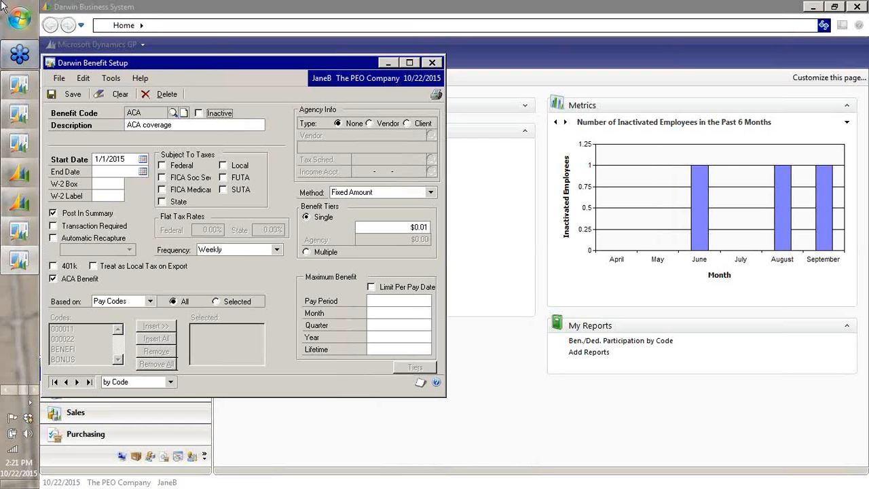
click(434, 62)
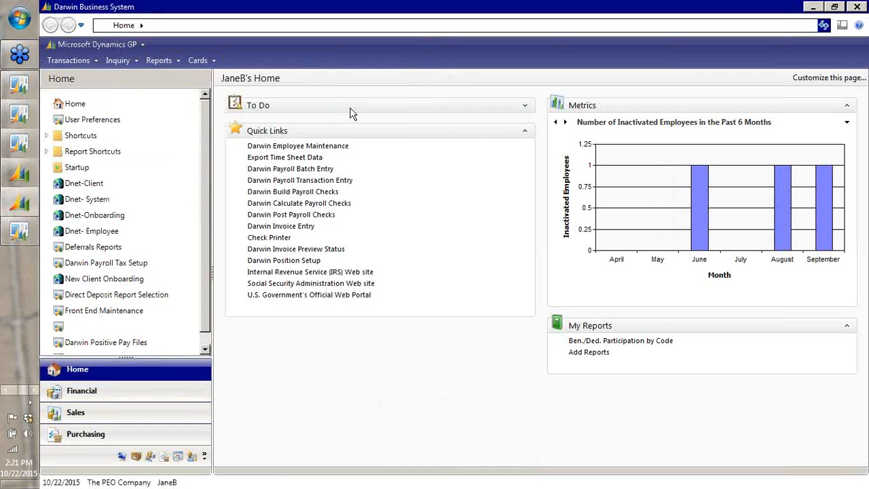
- Restore the client ACU record and open the third employee in its employee list
click(19, 233)
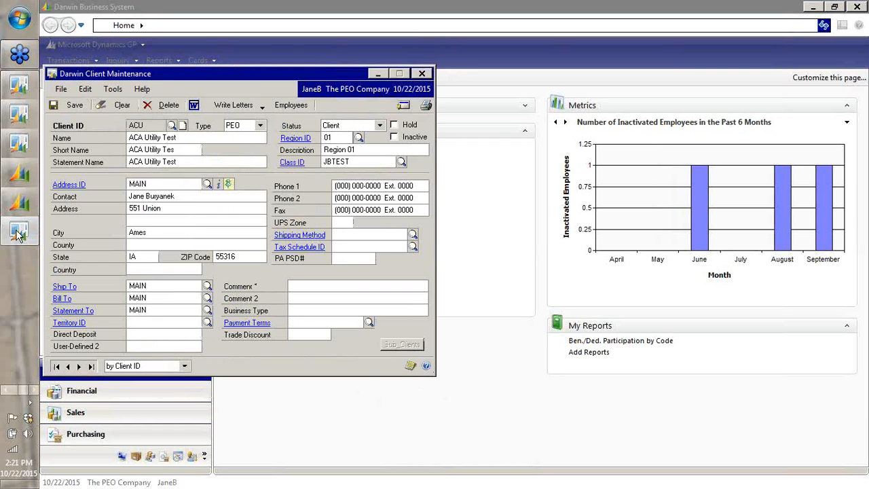
click(288, 106)
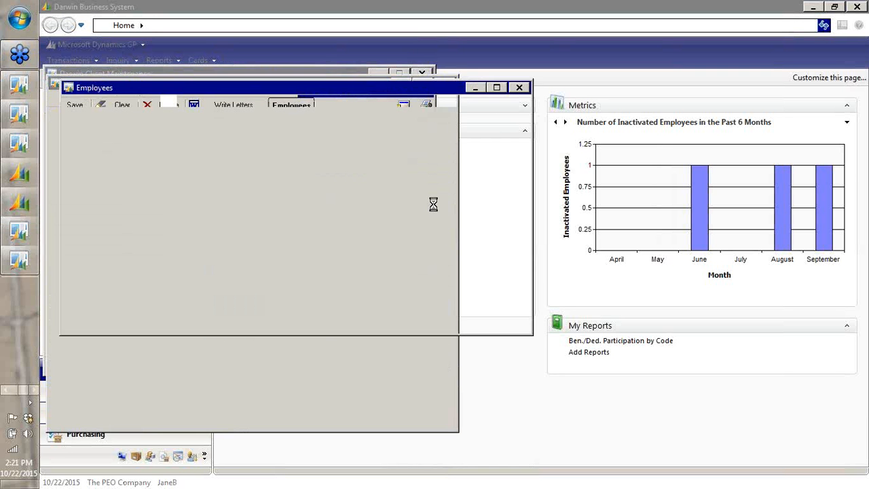
click(325, 185)
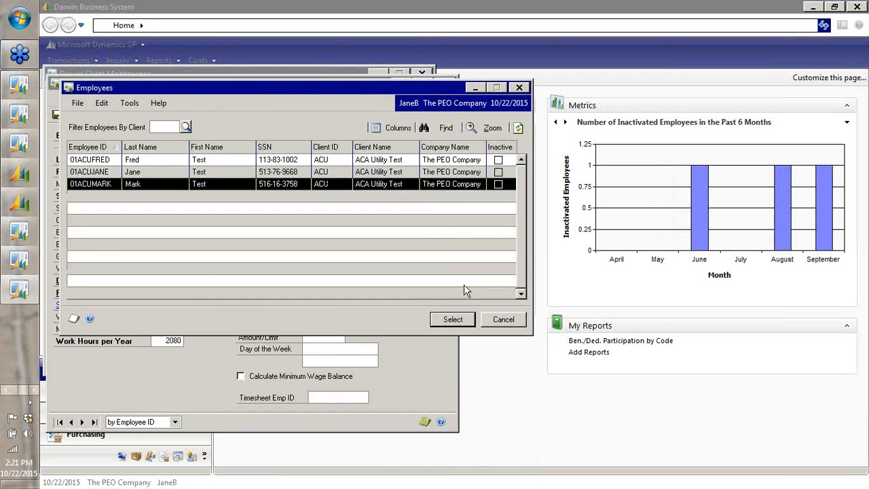
click(458, 319)
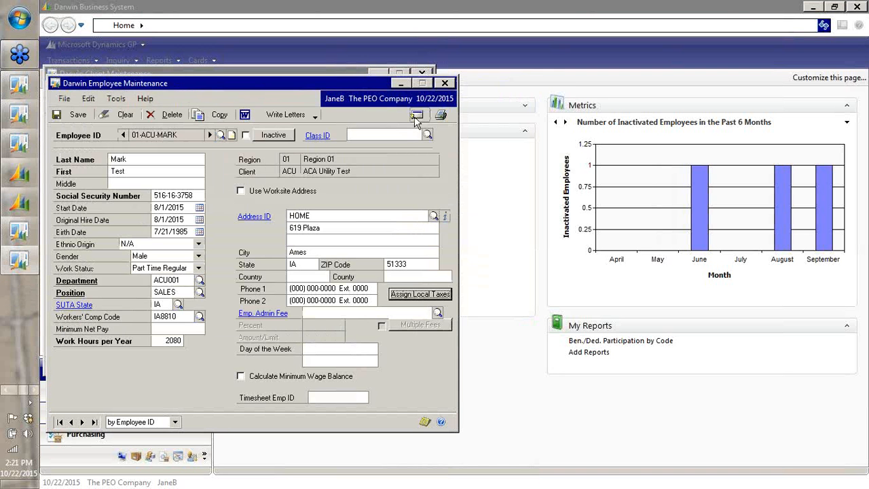
- Display the employee's 2015 1095-C Information from ACA Setup beside the employee record, with the ACA Setup window minimized
click(416, 116)
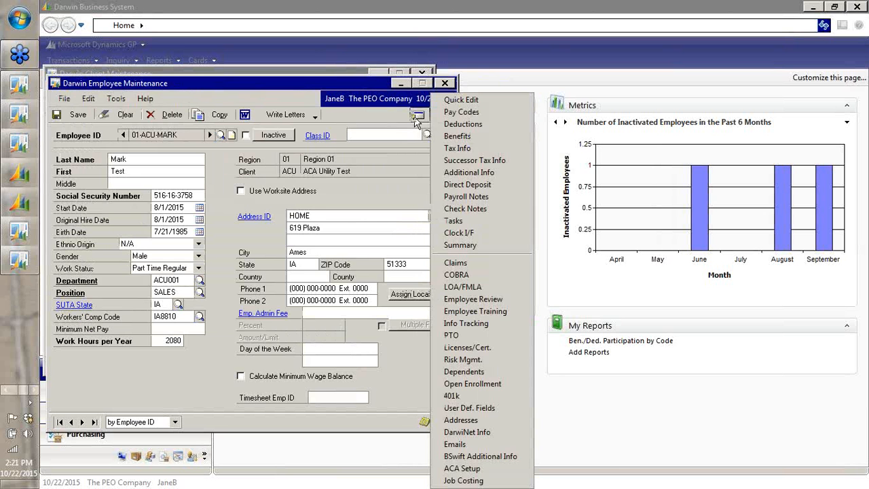
click(462, 468)
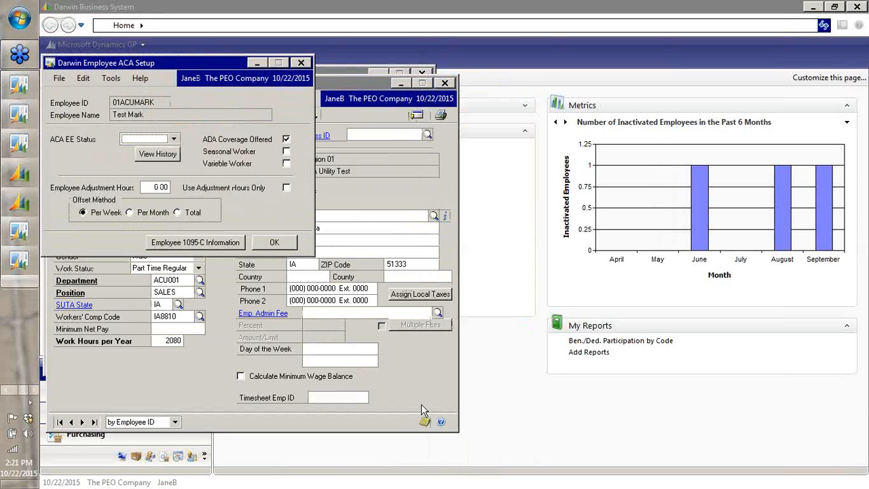
click(272, 246)
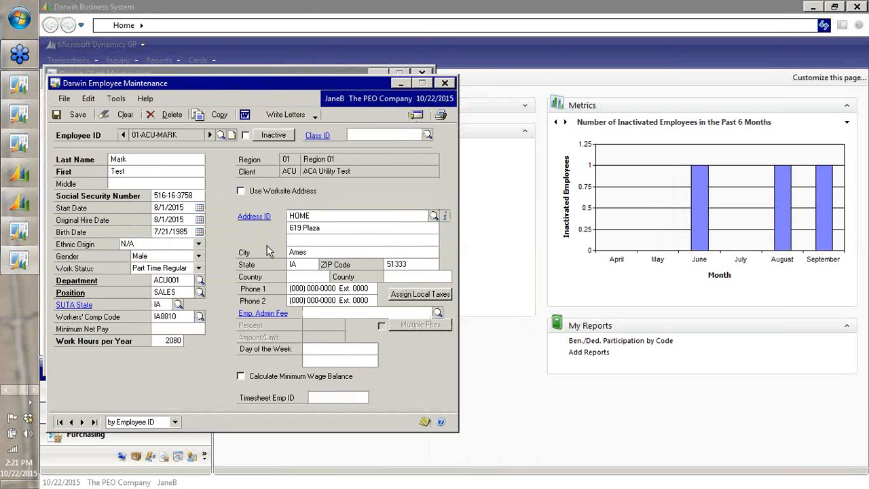
click(418, 114)
click(493, 470)
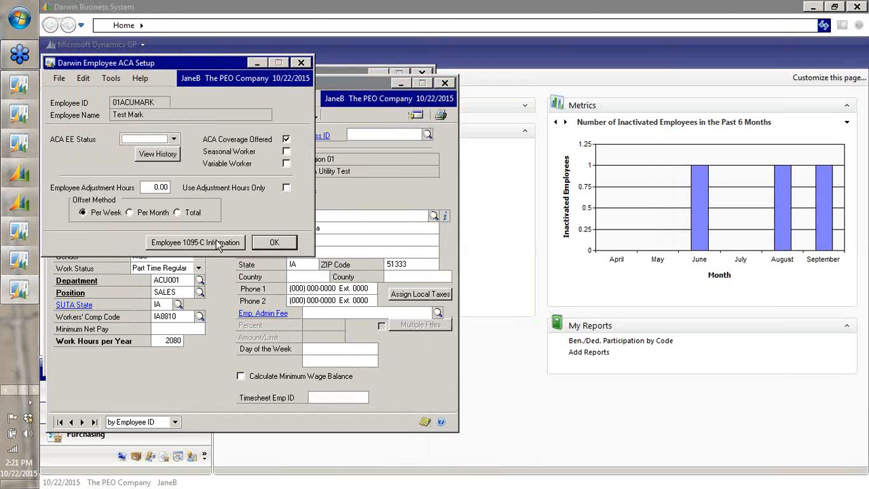
click(216, 241)
drag(231, 63, 694, 85)
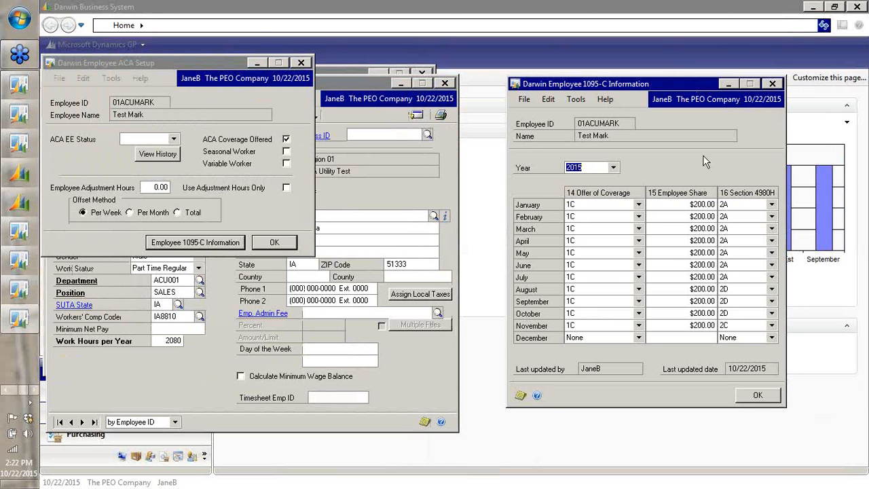
click(260, 62)
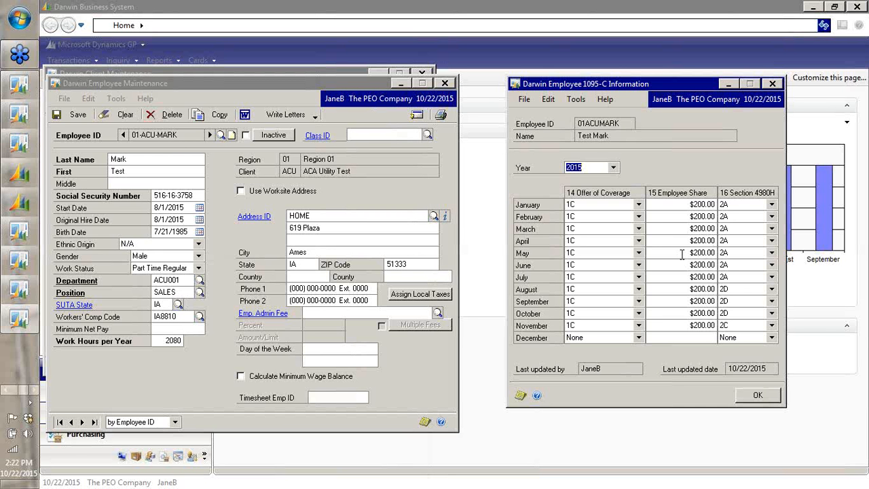
key(Tab)
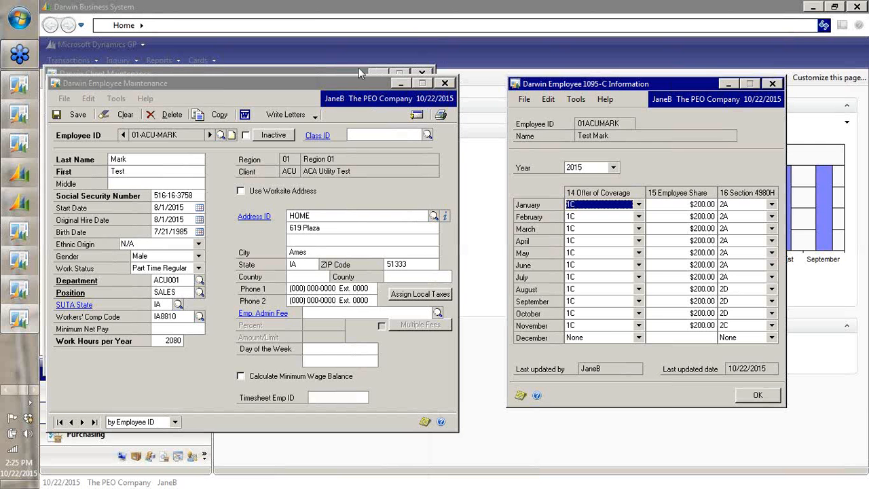
- Review the employee's ACA benefit record alongside the 1095-C information, then close all employee and client windows
click(417, 114)
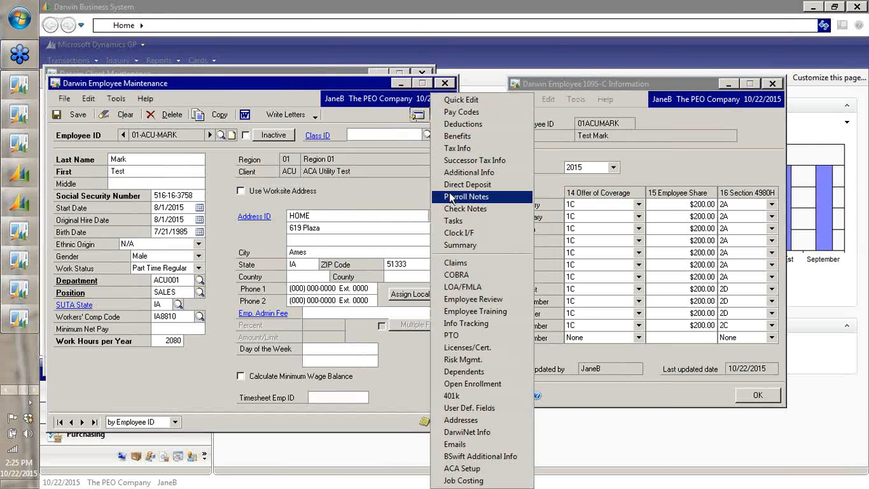
click(453, 148)
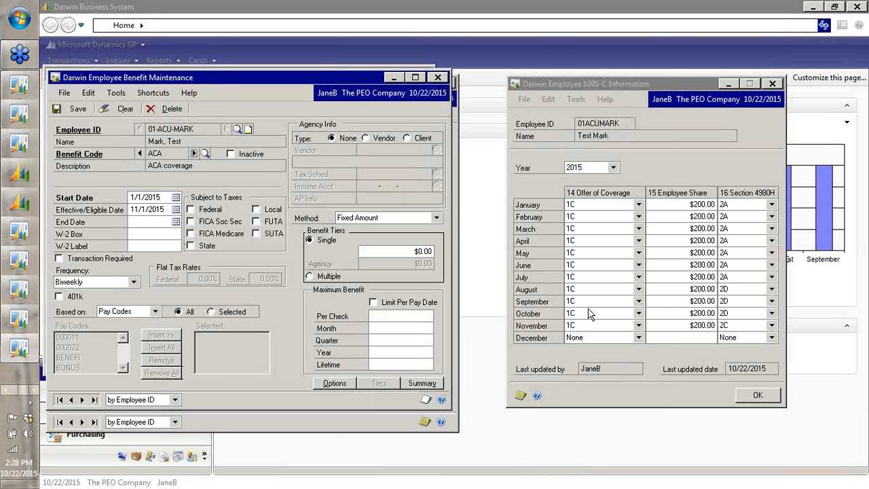
click(759, 397)
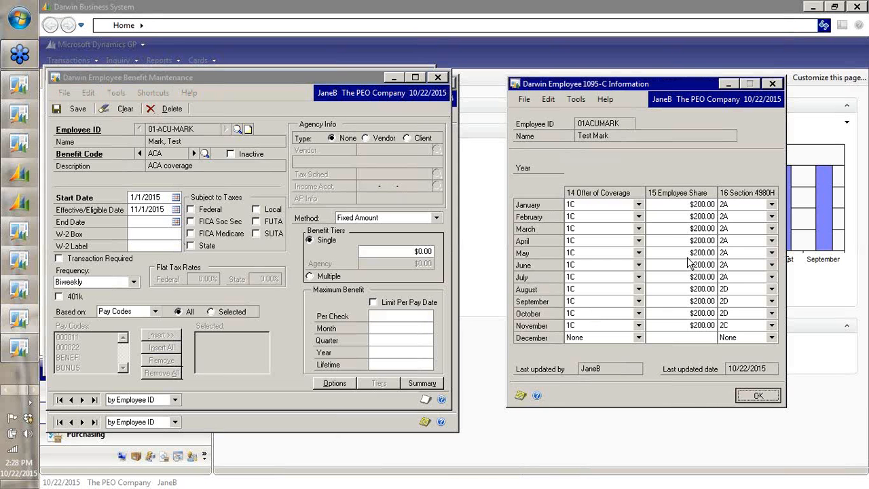
click(759, 396)
click(438, 77)
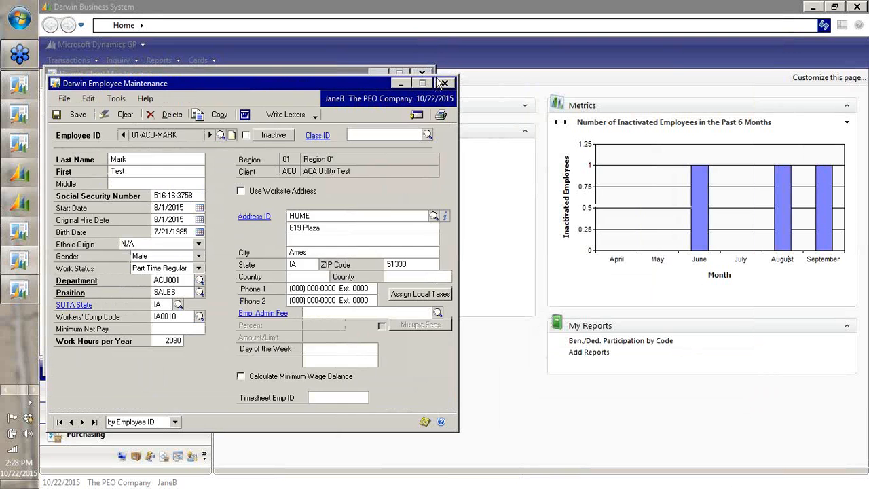
click(444, 83)
click(424, 75)
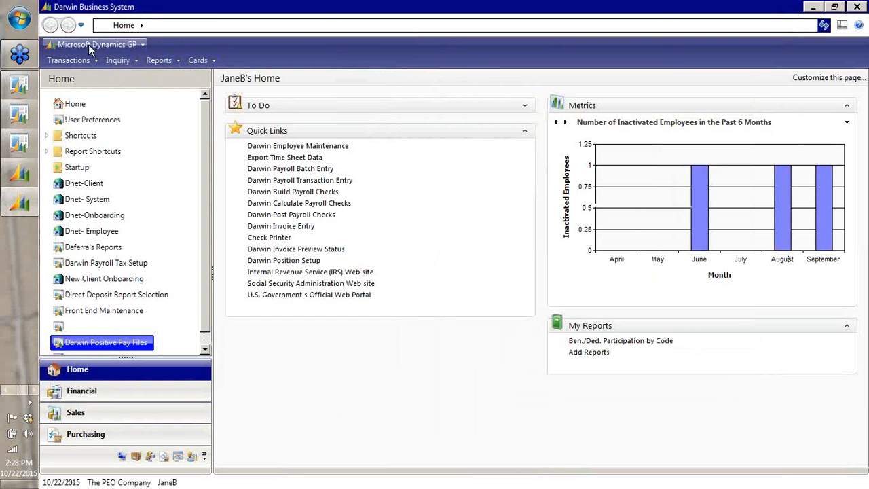
- Open the ACA Employee 1095 Utility from the payroll utilities
click(87, 45)
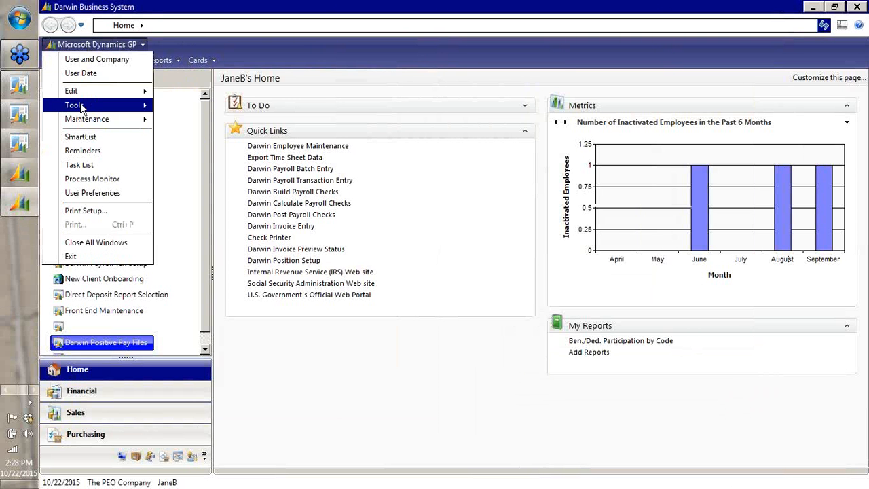
mouse_move(90, 105)
mouse_move(204, 121)
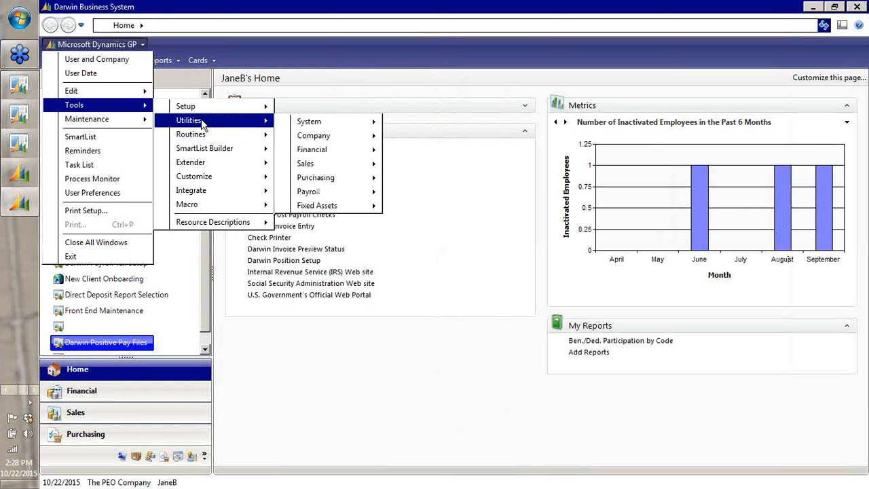
mouse_move(309, 192)
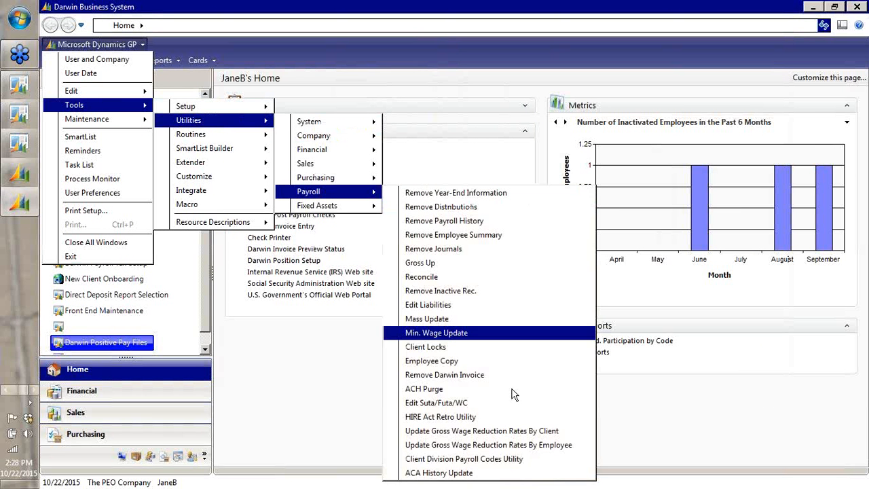
click(479, 475)
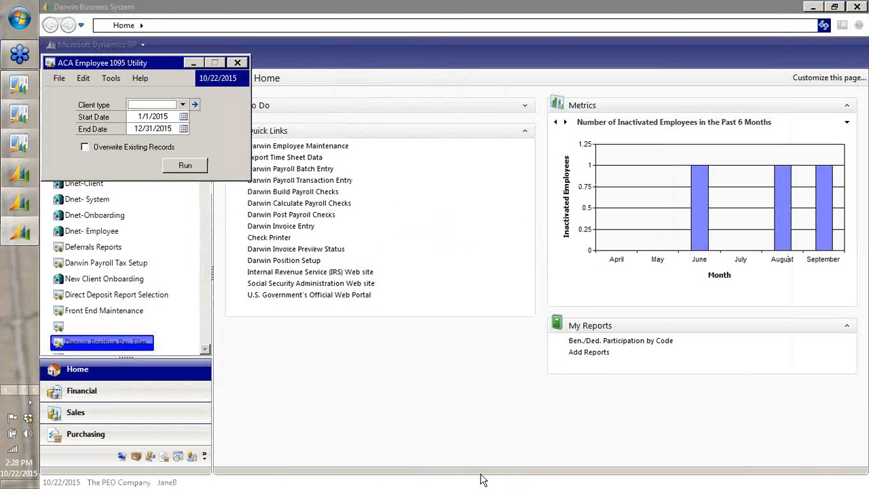
- Set the utility's client type to PEO and select client 1AC for the update
click(183, 105)
click(136, 125)
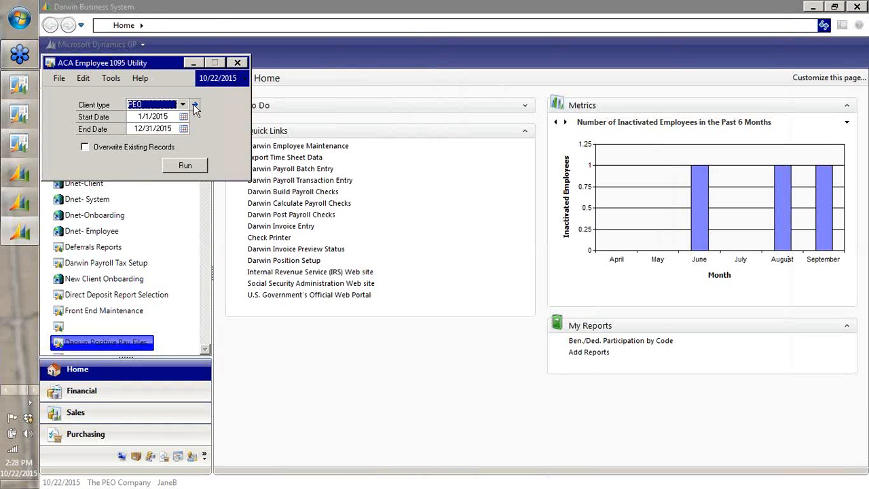
click(195, 105)
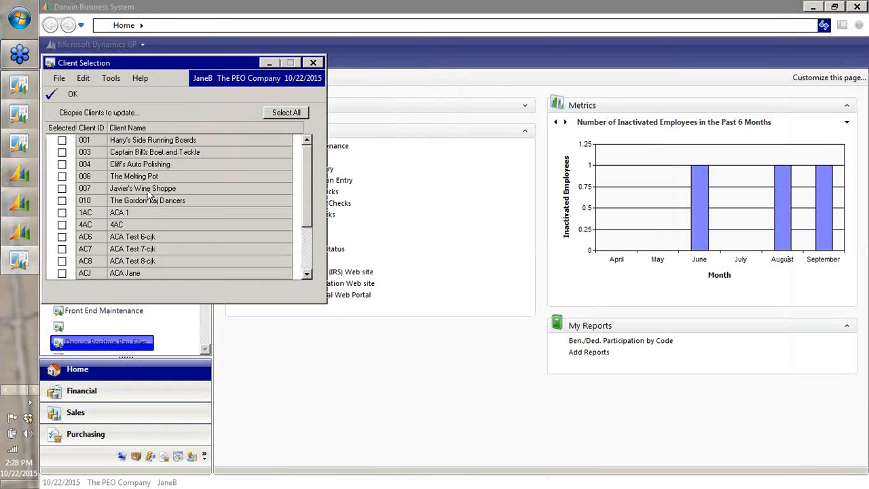
click(62, 212)
click(63, 97)
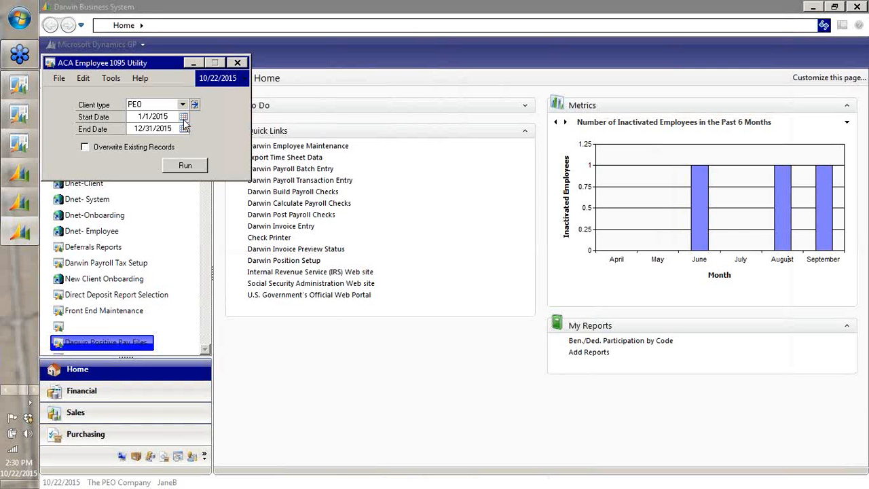
- Run the 1095 utility for 1/1/2015 to 12/31/2015 with existing records overwritten, then close the utility
click(86, 148)
click(185, 166)
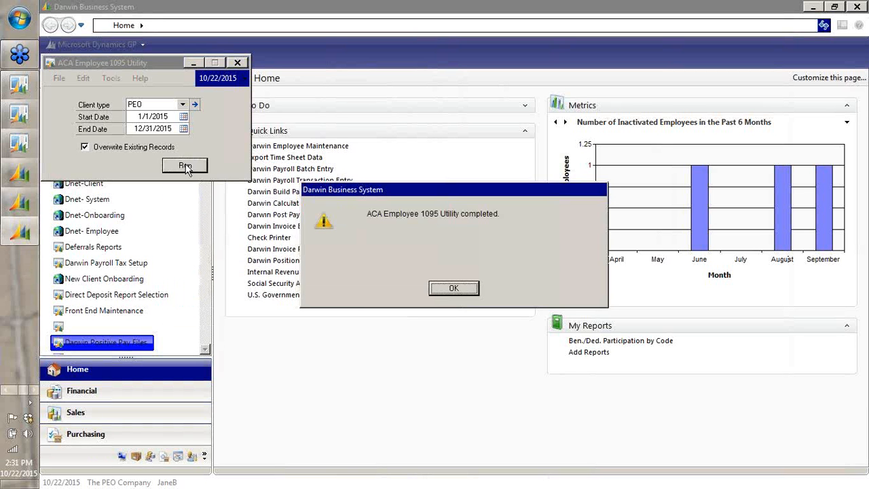
click(441, 291)
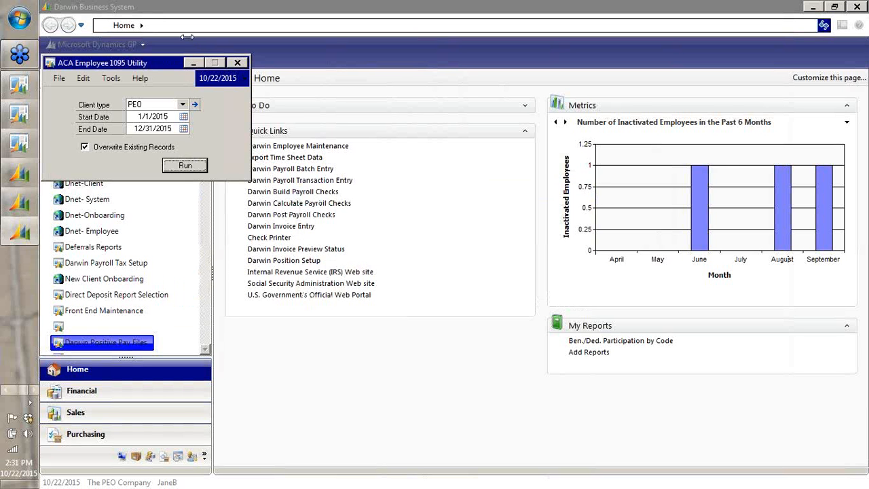
click(237, 62)
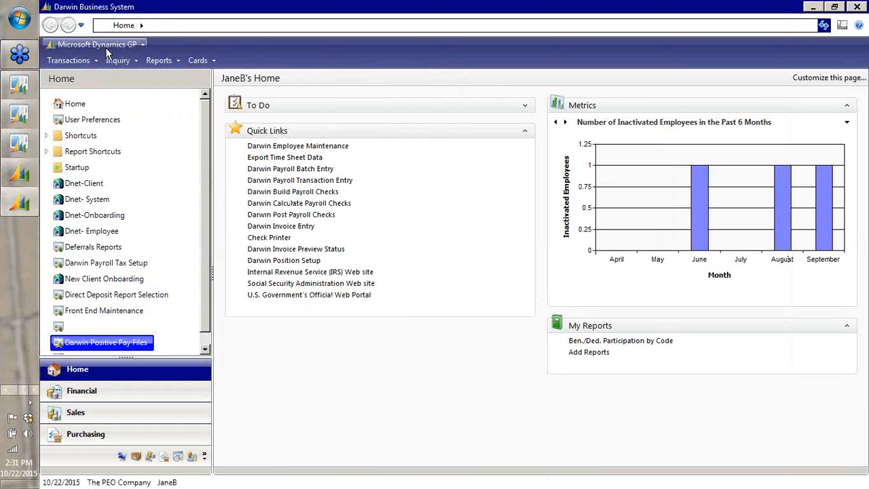
- Open the client maintenance record for PEO client 1AC
click(89, 45)
click(199, 60)
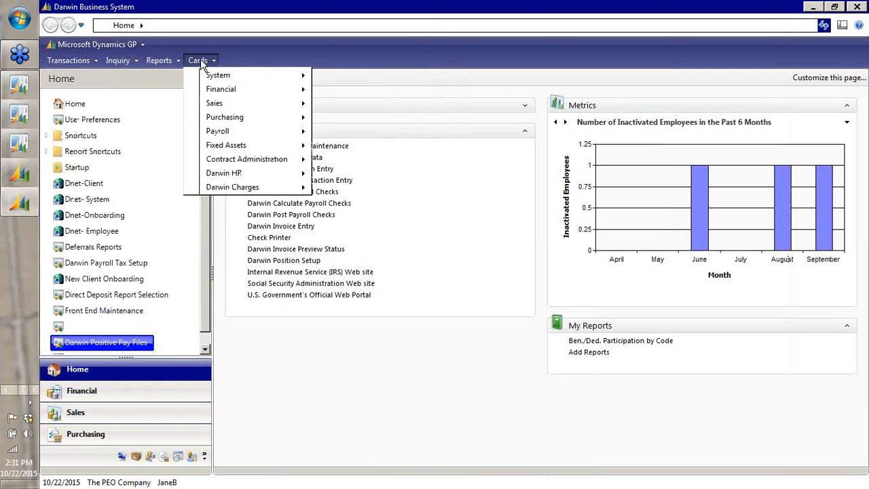
mouse_move(220, 108)
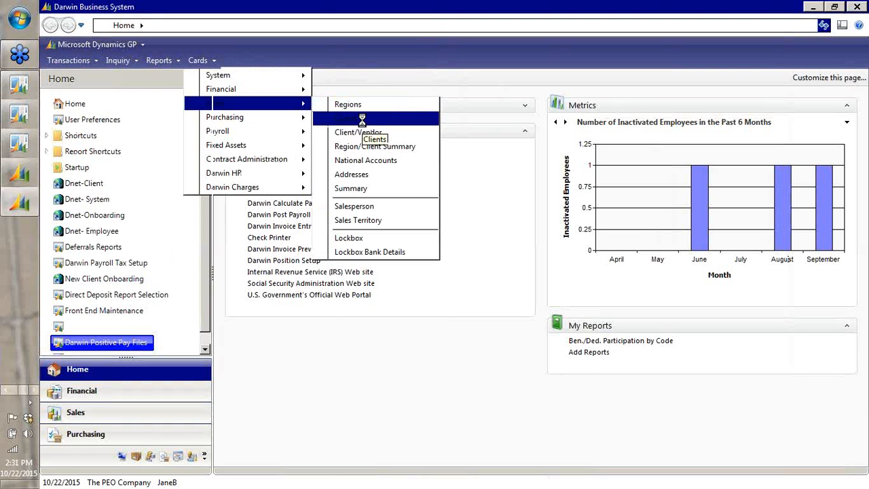
click(364, 120)
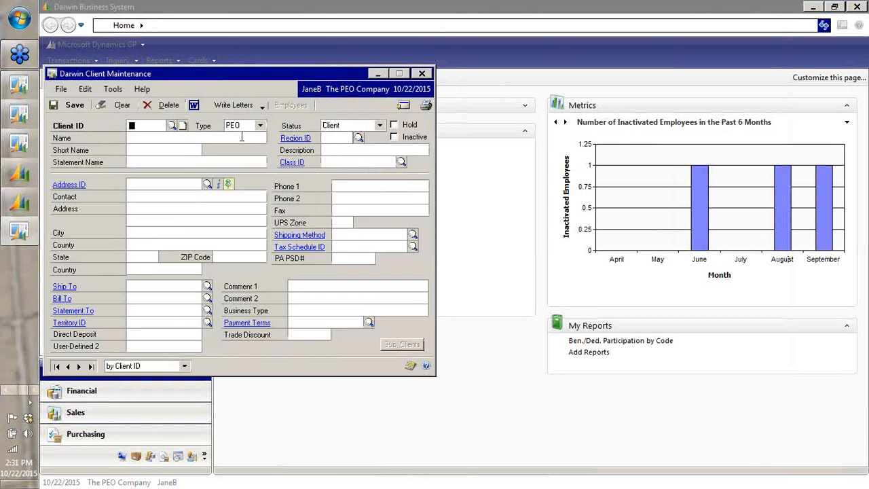
text(1AC)
key(Tab)
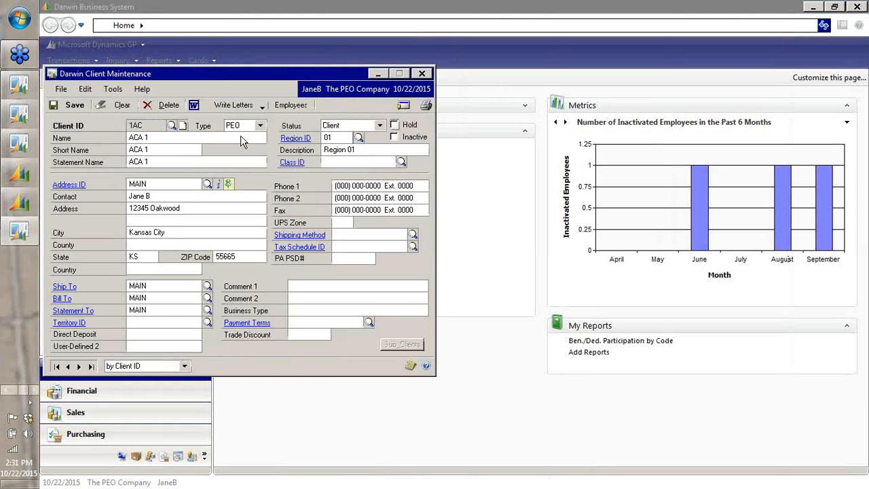
- Open the inactive employee in the lower part of client 1AC's employee list and check the termination reason and inactivation date
click(288, 105)
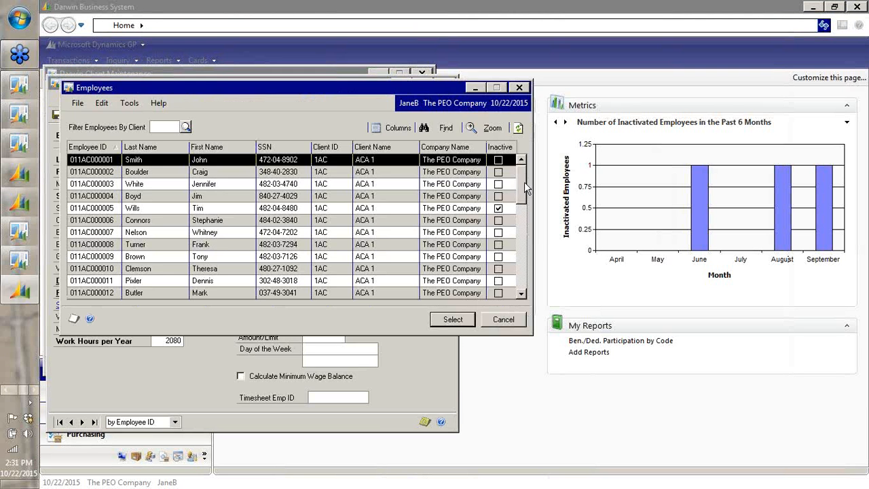
drag(524, 182, 523, 244)
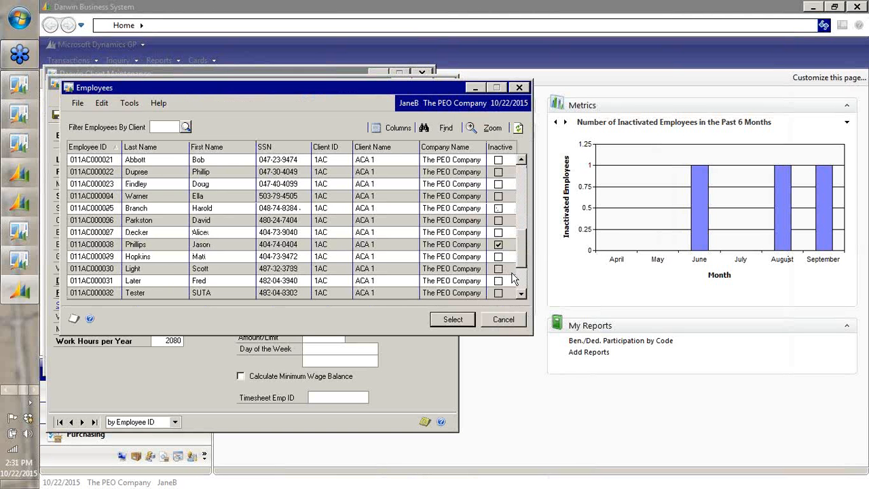
click(127, 246)
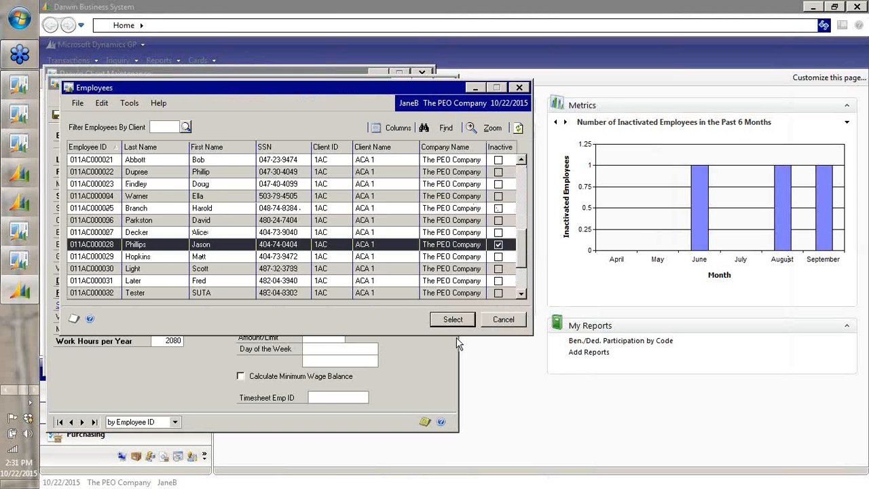
click(450, 319)
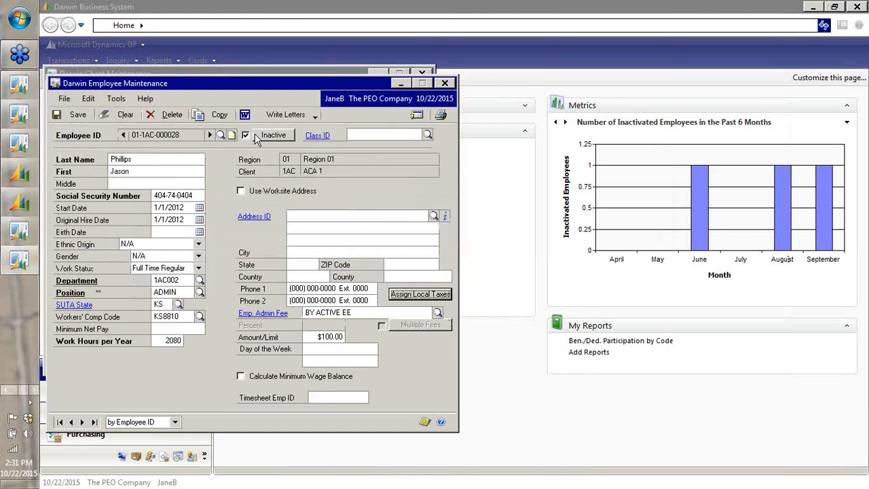
click(256, 136)
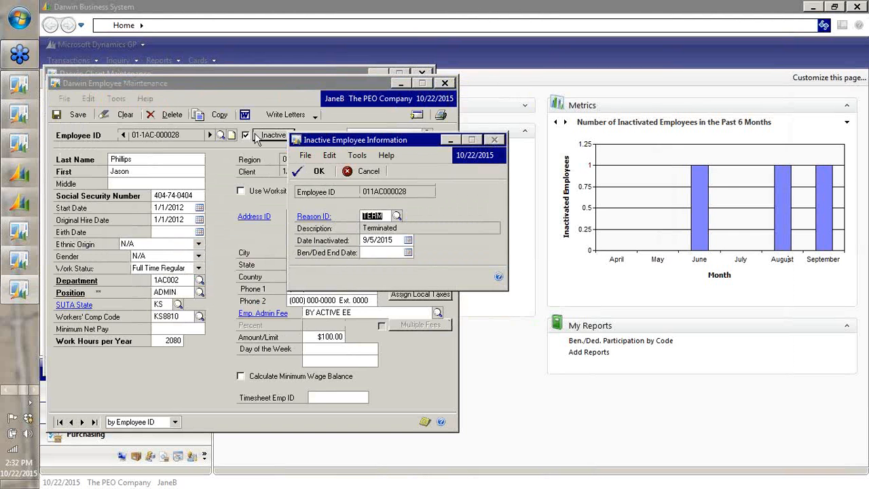
click(315, 171)
- Review the inactive employee's ACA setup and 2015 monthly 1095-C codes, then close the employee record
click(418, 115)
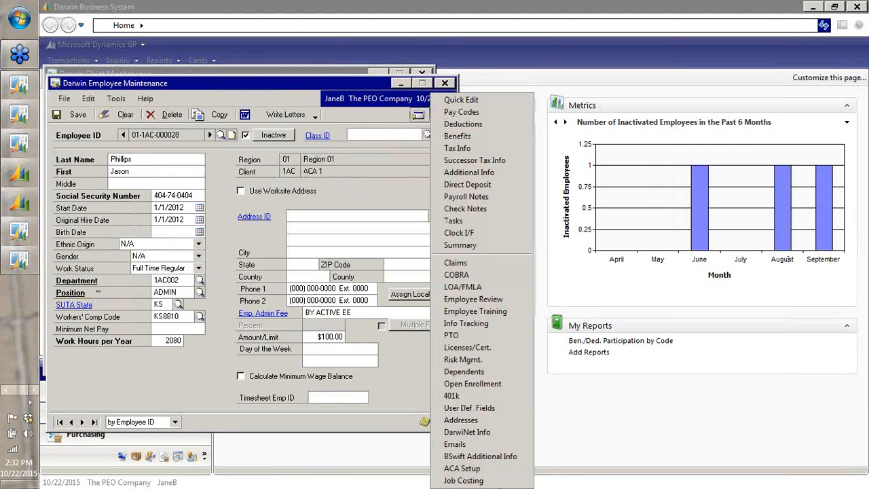
click(489, 470)
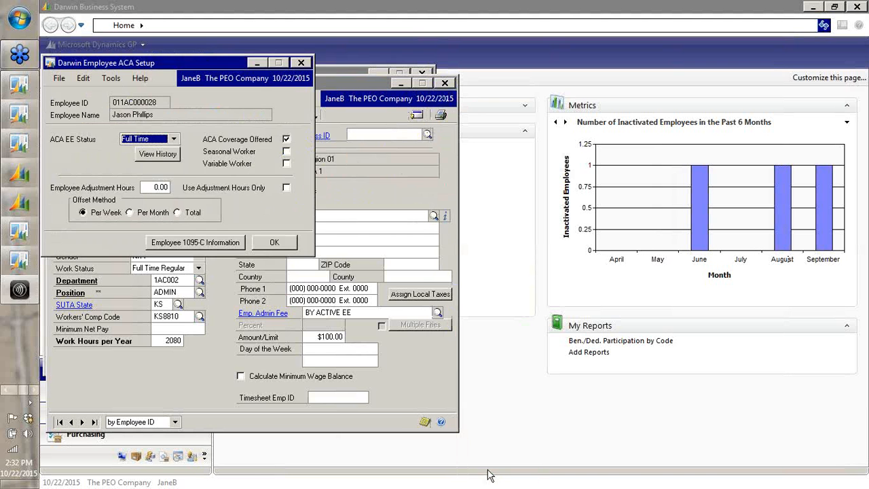
click(208, 243)
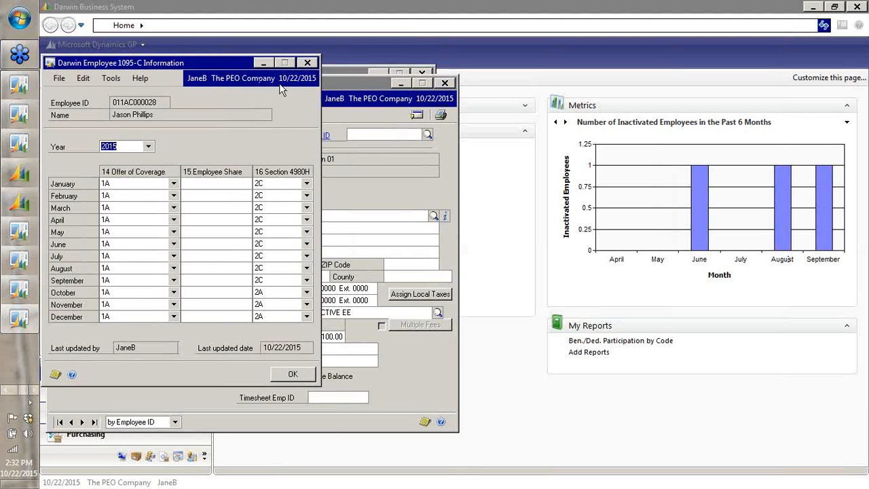
click(307, 63)
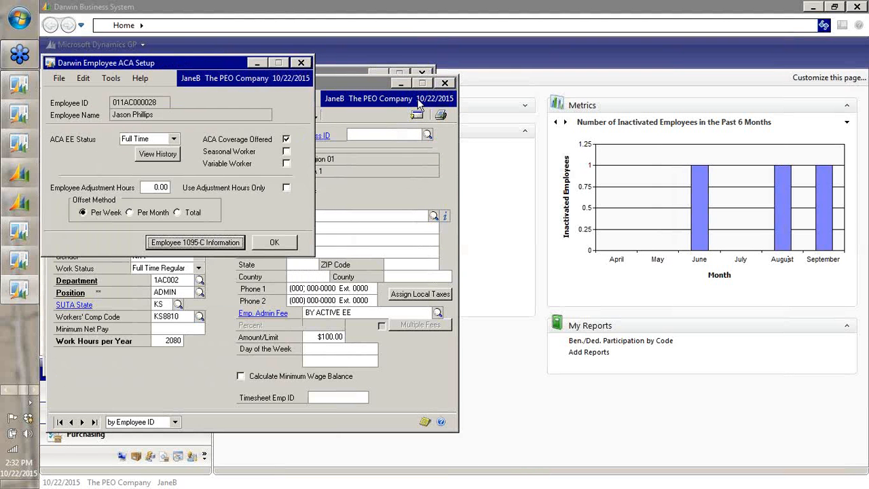
click(275, 243)
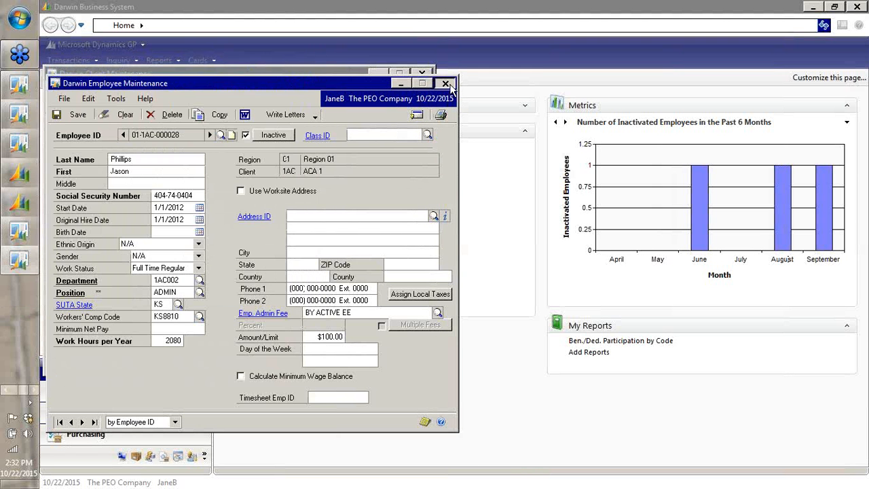
click(445, 83)
click(472, 290)
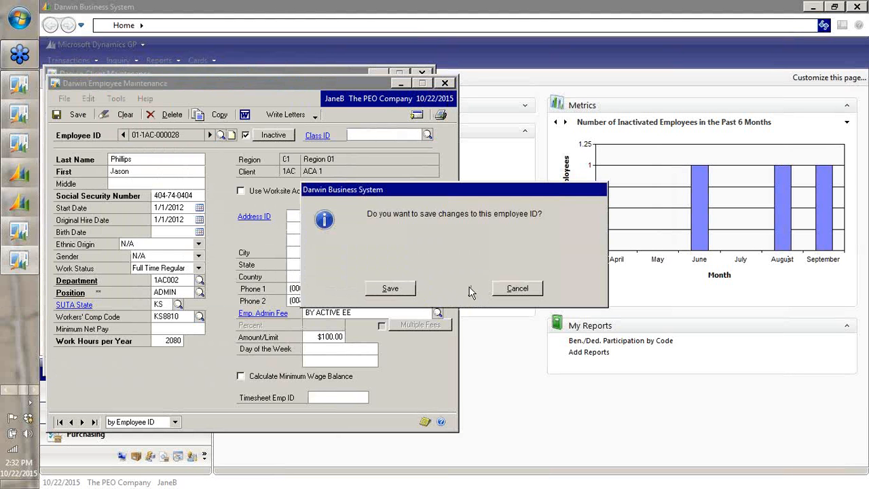
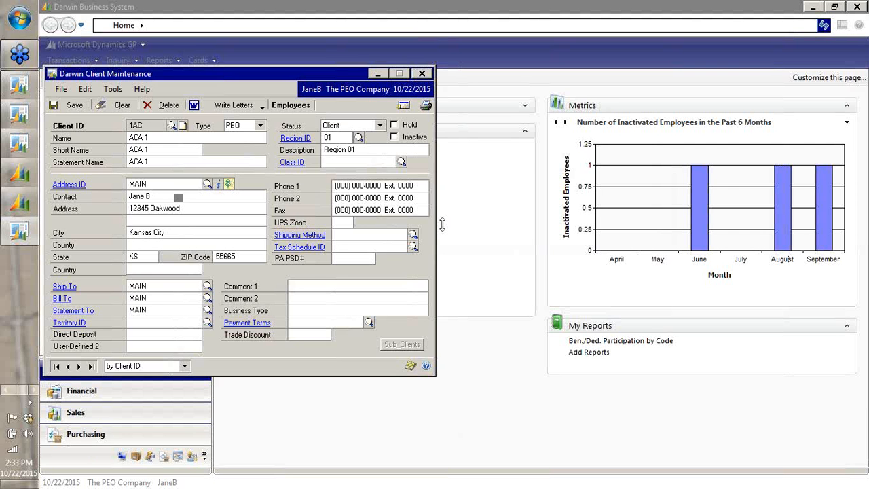
- Open the twelfth employee in client 1AC's list, review the 2015 1095-C information and ACA setup, then close both ACA windows
click(291, 105)
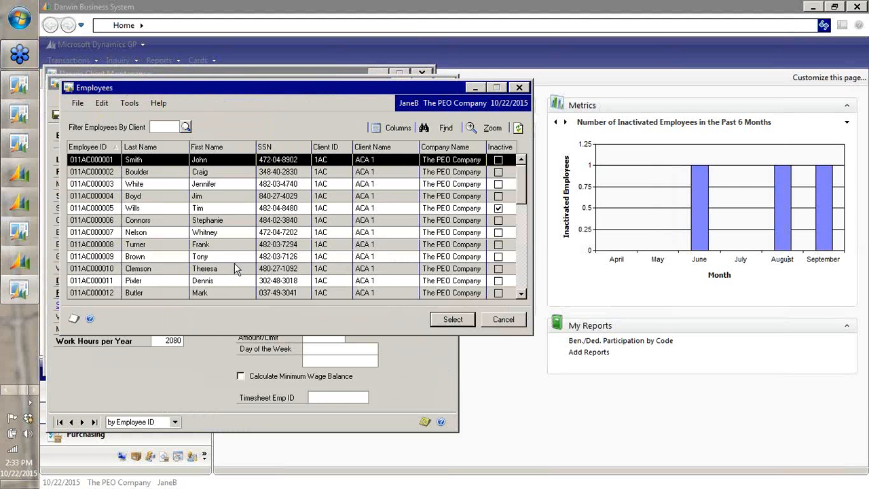
click(249, 290)
click(435, 322)
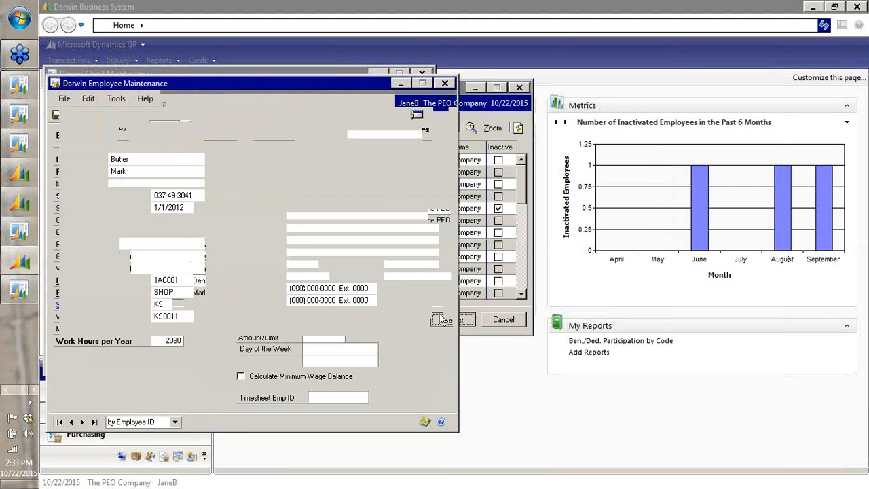
click(419, 114)
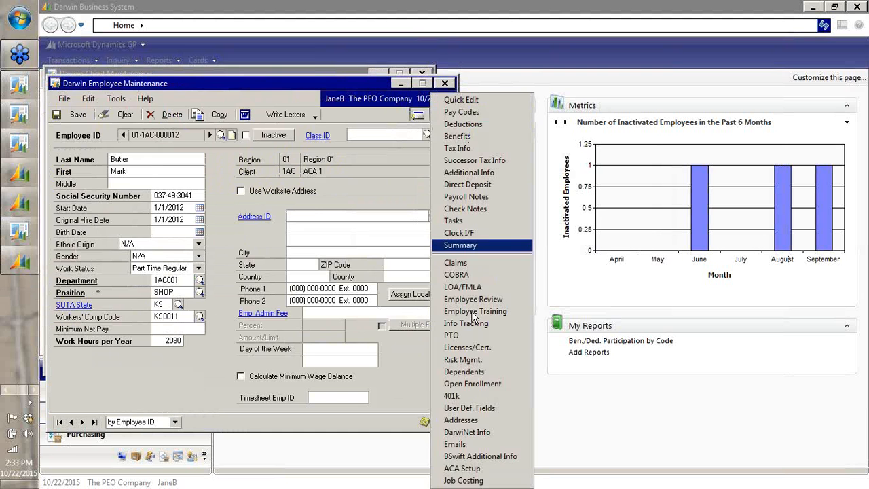
click(487, 468)
click(231, 249)
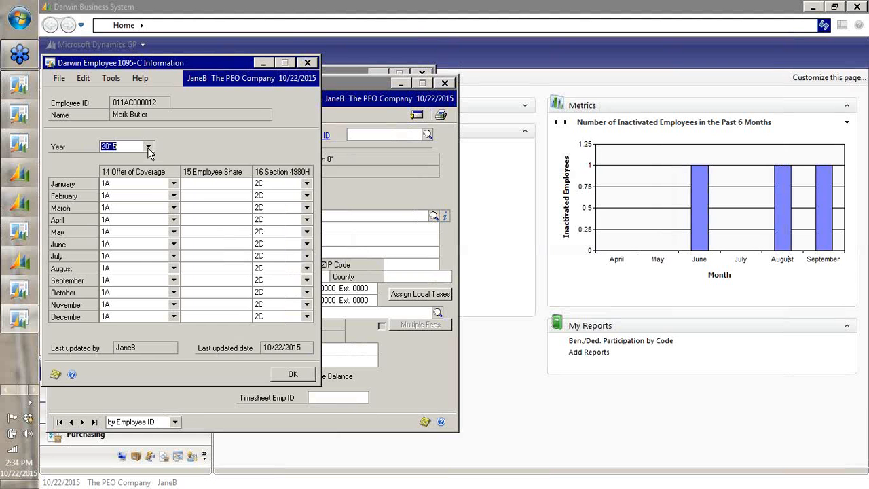
click(307, 62)
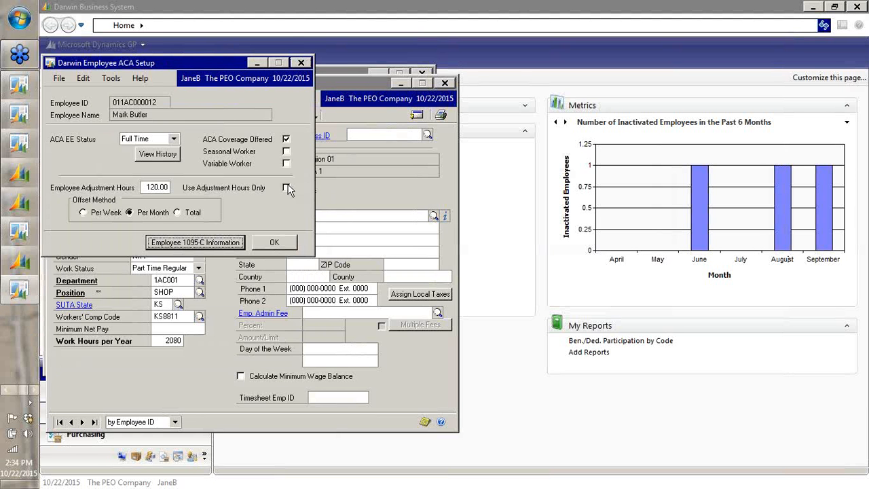
click(274, 243)
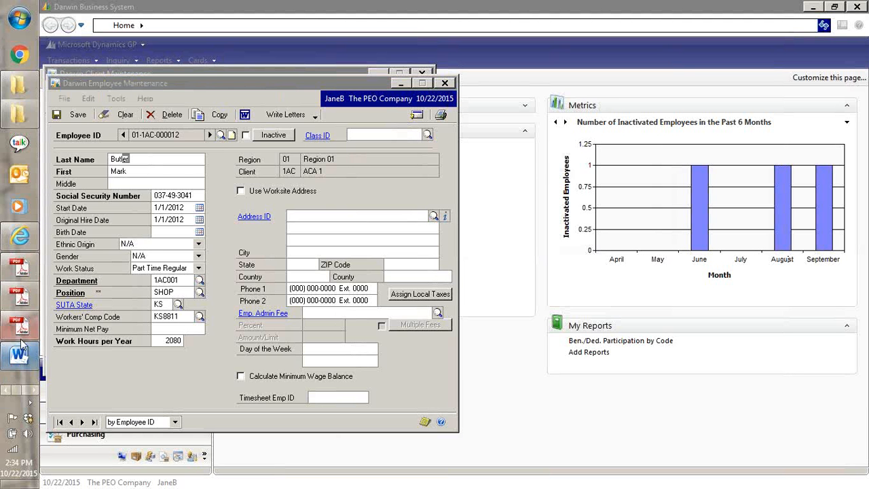
- Switch to Adobe Acrobat and examine Parts II and III of the sample 1095-C form in CCF10202015.pdf
click(20, 268)
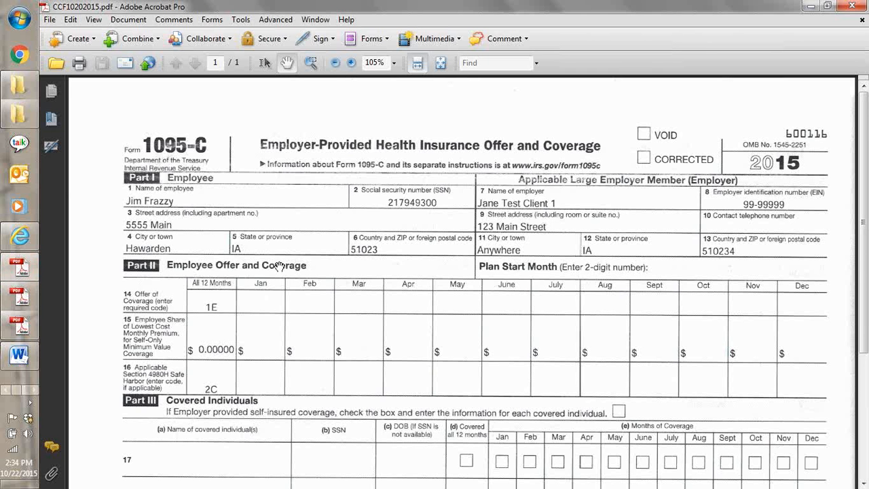
scroll(279, 270, down, 3)
scroll(280, 272, down, 5)
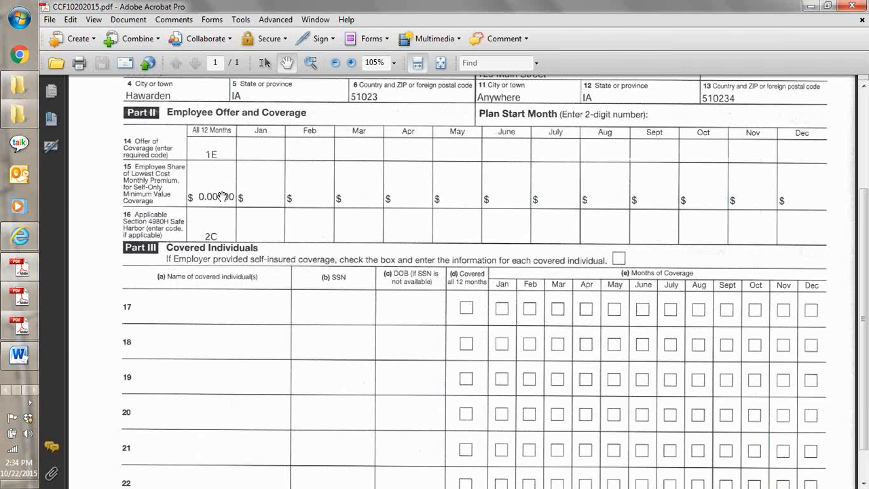
scroll(217, 232, down, 2)
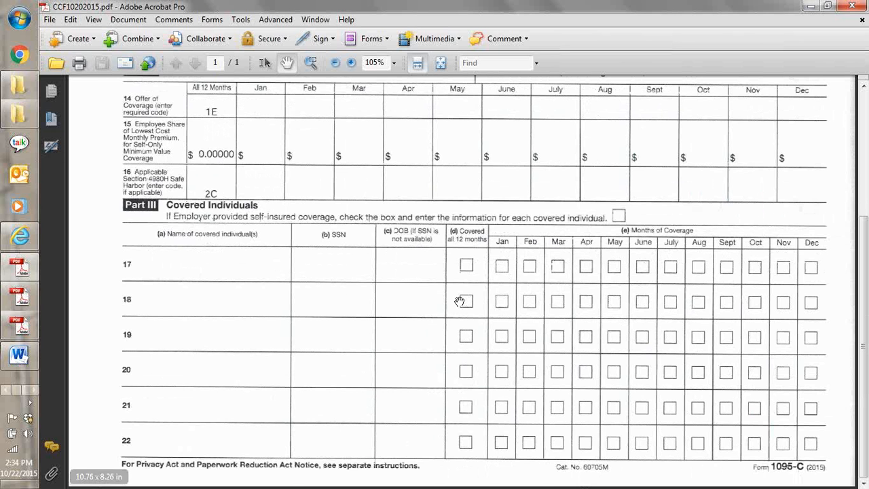
scroll(416, 306, up, 3)
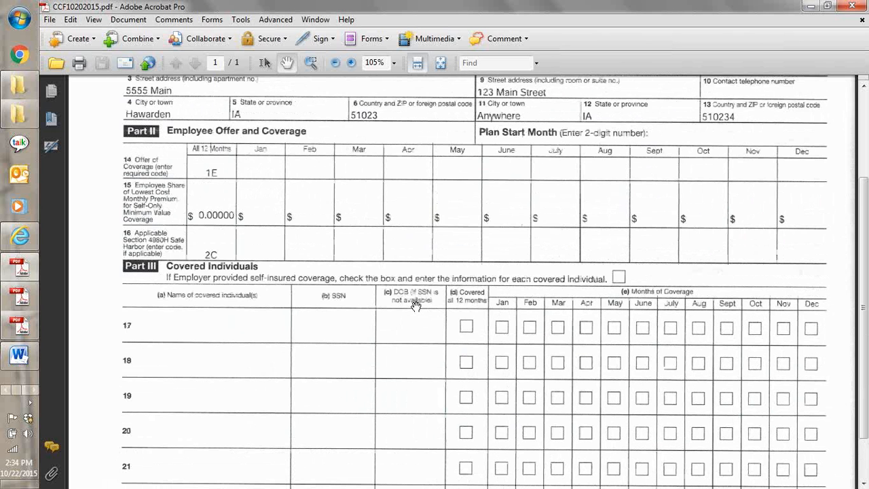
scroll(416, 306, up, 1)
scroll(416, 306, up, 3)
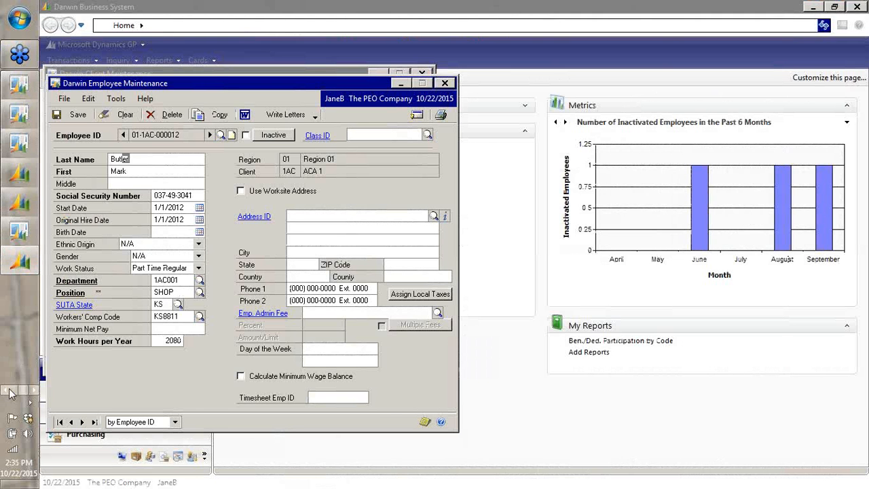
- Bring up CCF10202015_0001.pdf in Acrobat and examine the sample 1095-C with month-by-month offer, premium and safe harbor entries
click(13, 391)
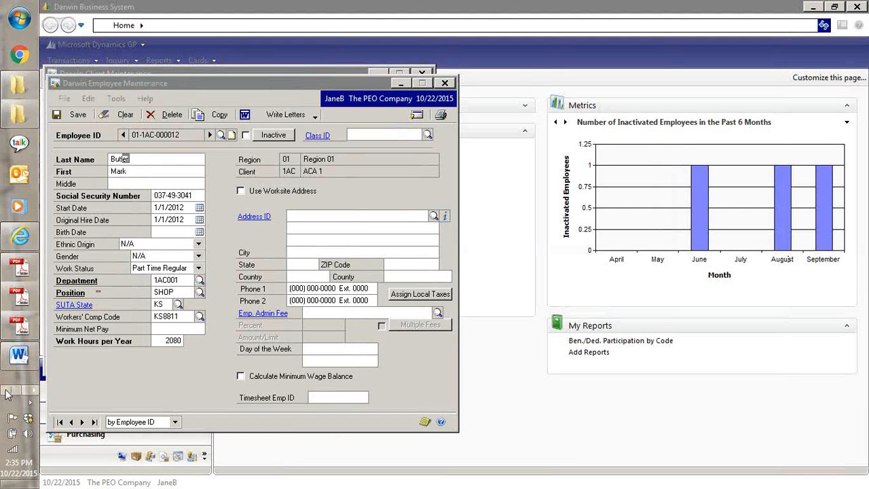
click(14, 275)
scroll(467, 272, up, 1)
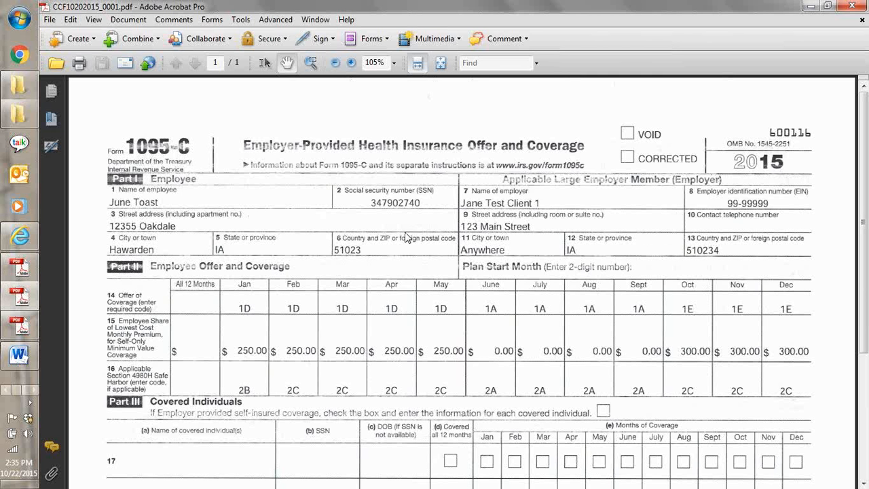
- Bring up the sample 1094-C form in CCF10212015_0001.pdf and examine the ALE member details and eligibility certifications in Parts I and II
click(19, 326)
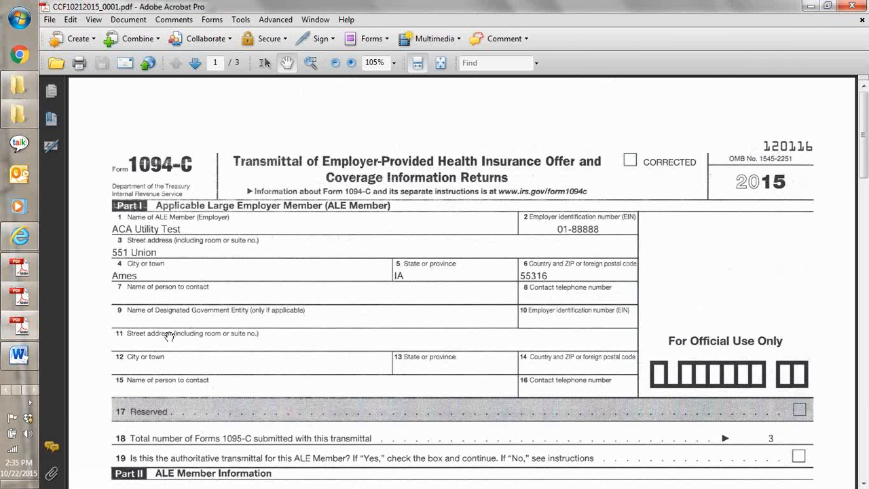
scroll(440, 379, down, 5)
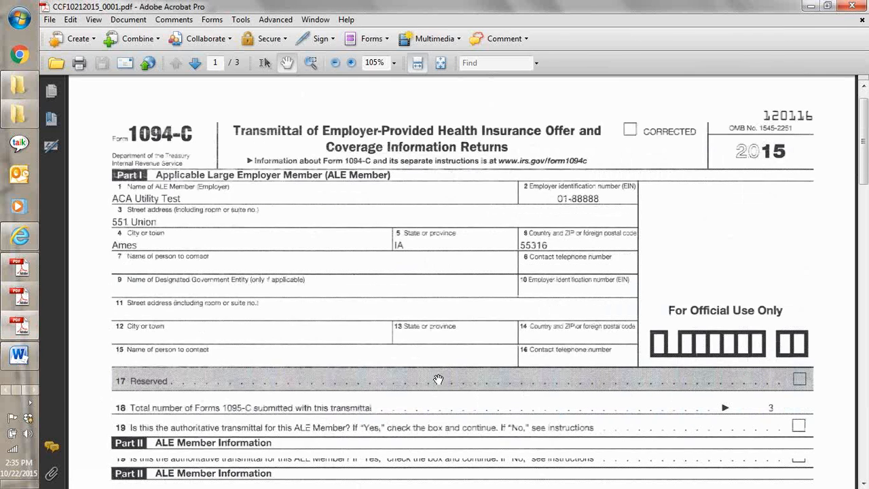
scroll(413, 273, down, 1)
scroll(413, 272, down, 1)
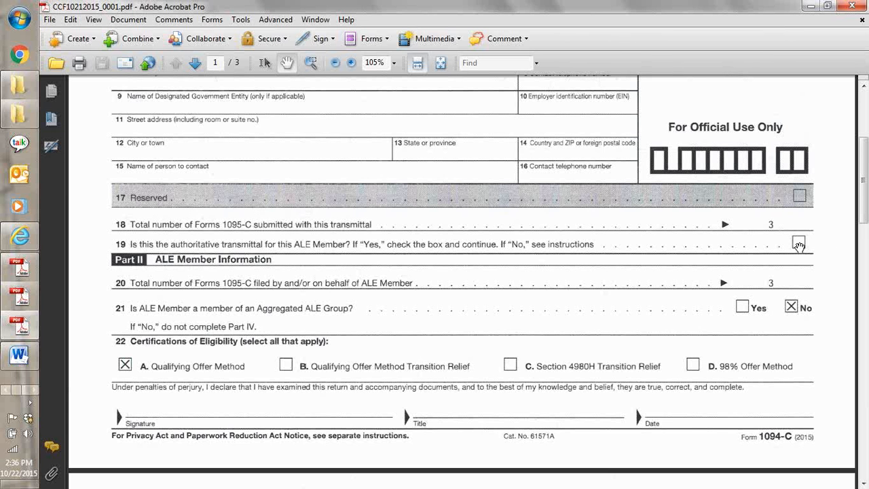
scroll(632, 321, down, 3)
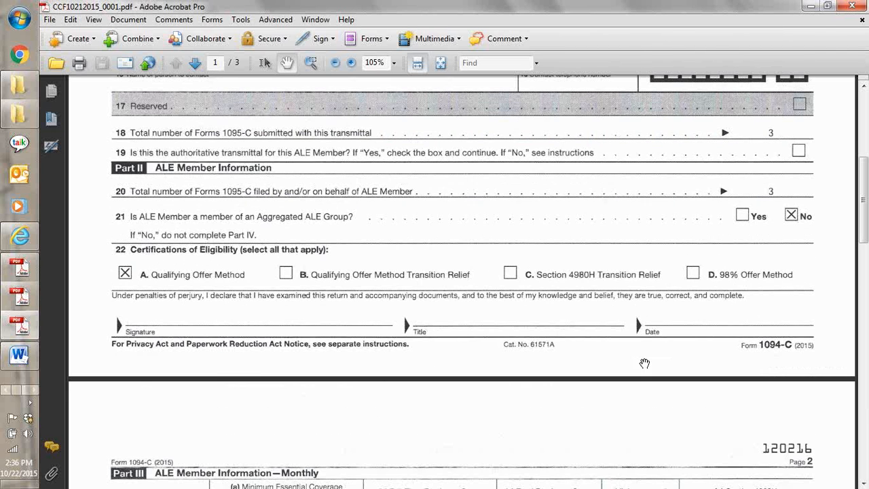
- Examine Part III of the 1094-C for the monthly coverage indicators, employee counts, aggregated group and transition relief columns
scroll(644, 363, down, 7)
scroll(642, 389, down, 5)
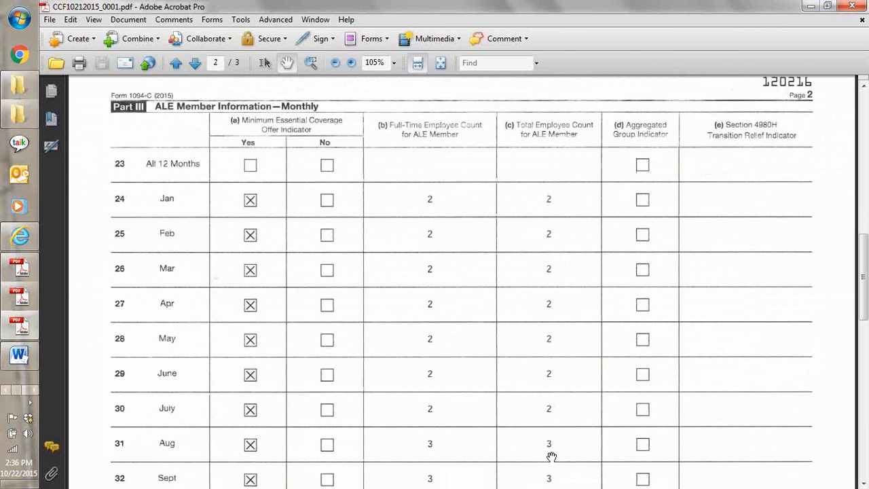
scroll(550, 465, down, 5)
scroll(545, 475, up, 5)
scroll(545, 476, down, 1)
scroll(685, 410, down, 3)
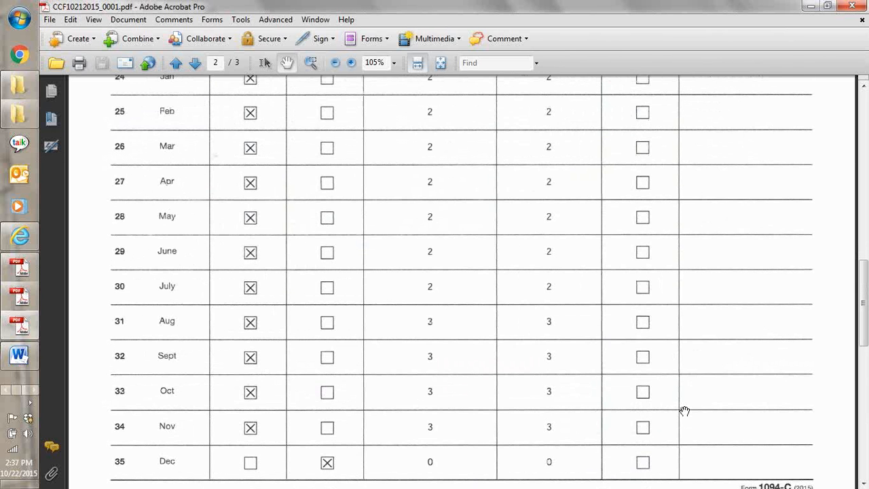
- Compare the line 22 eligibility certifications in Part II of the 1094-C with the Section 4980H transition relief column in Part III
scroll(684, 410, down, 1)
scroll(685, 411, up, 10)
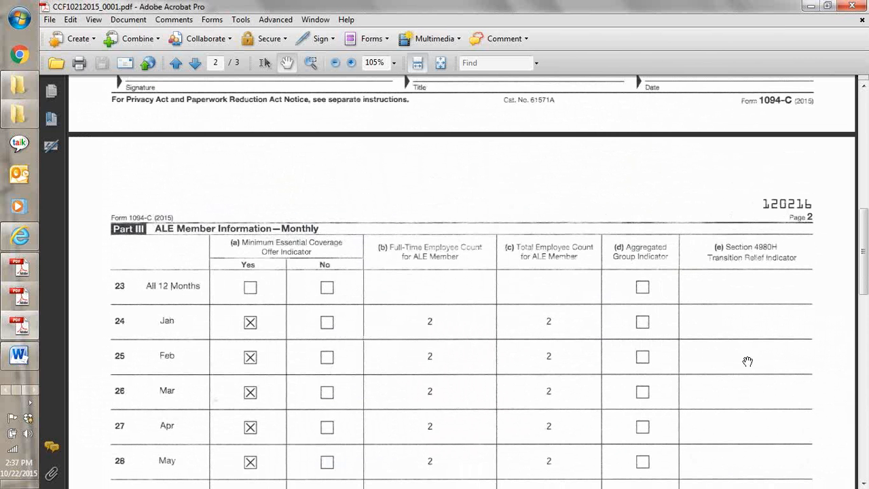
scroll(747, 360, up, 5)
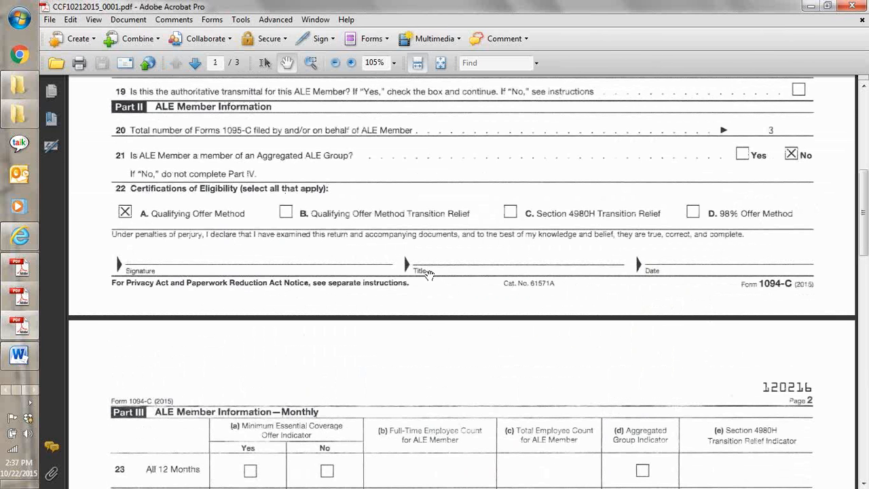
scroll(617, 340, down, 3)
scroll(616, 340, down, 5)
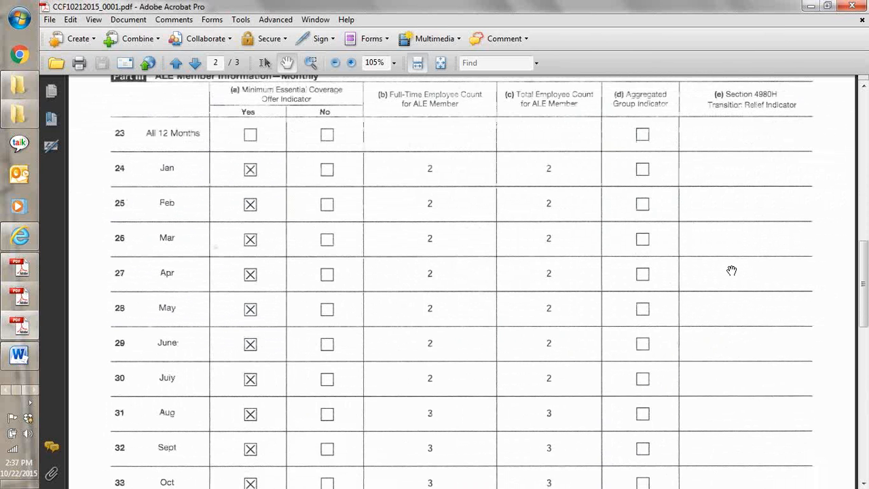
scroll(731, 271, down, 12)
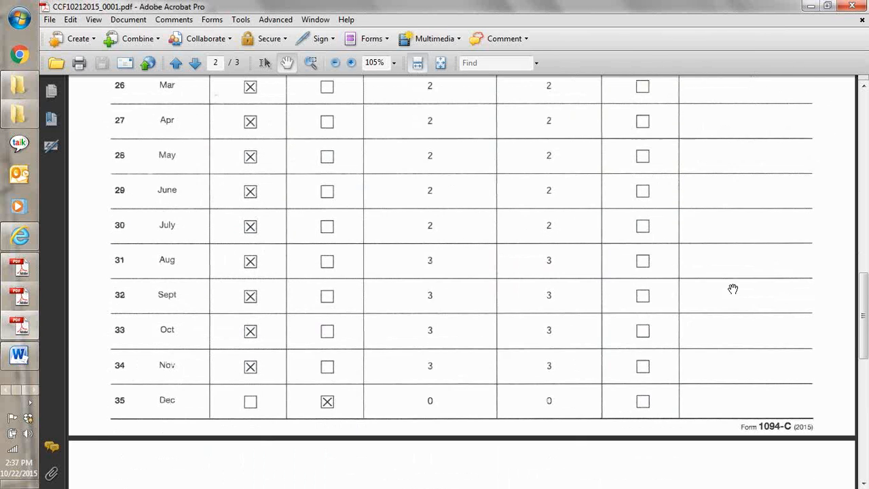
- Examine Part IV of the 1094-C for other aggregated ALE group members and return to Part I on the first page
scroll(733, 288, down, 2)
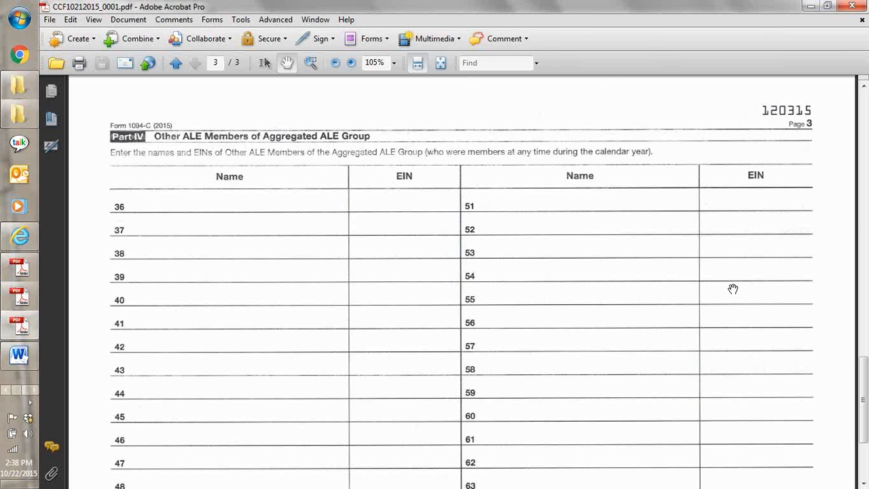
scroll(732, 290, up, 12)
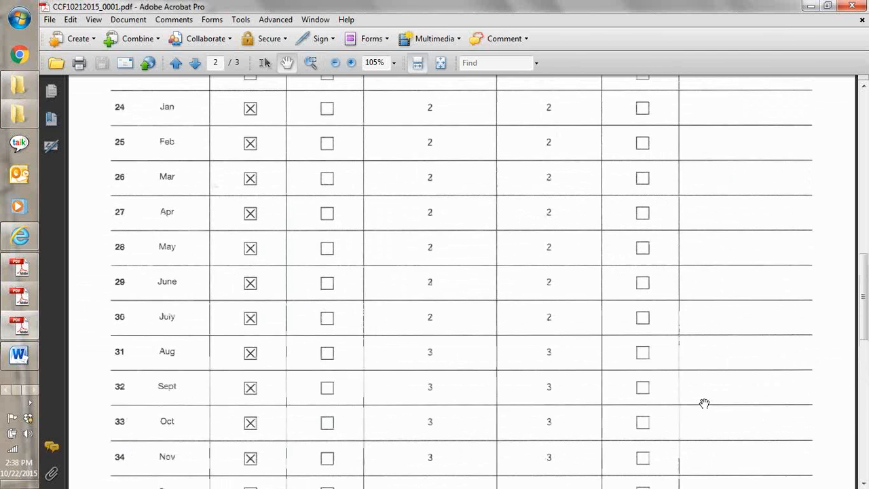
scroll(704, 403, up, 10)
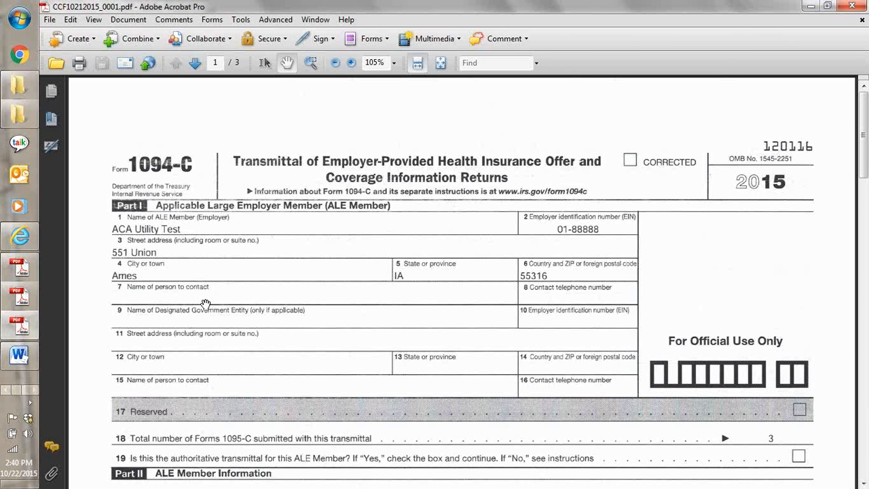
click(861, 21)
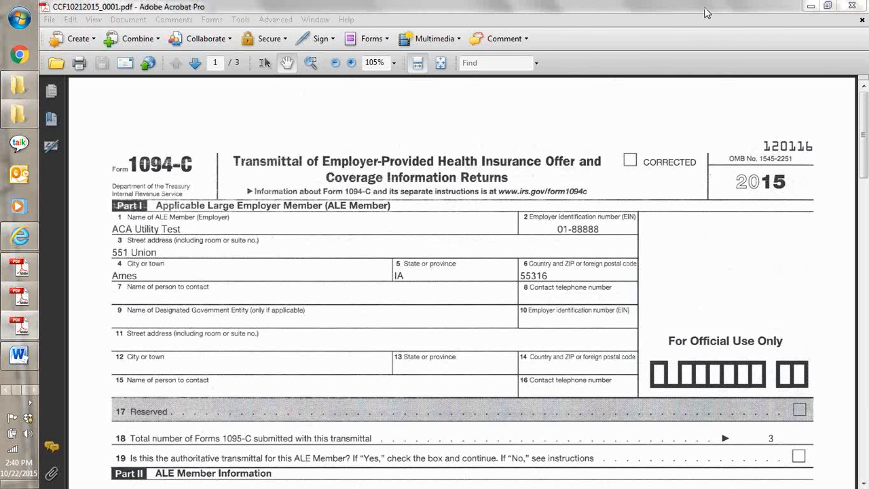
click(730, 126)
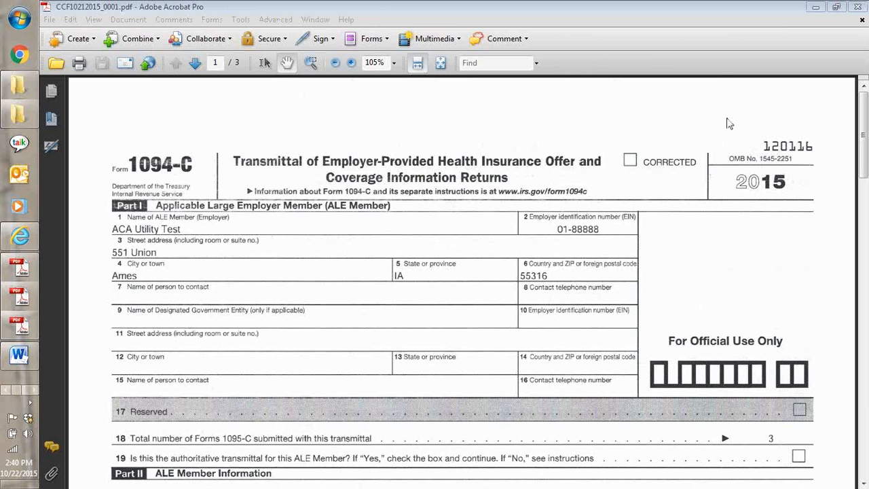